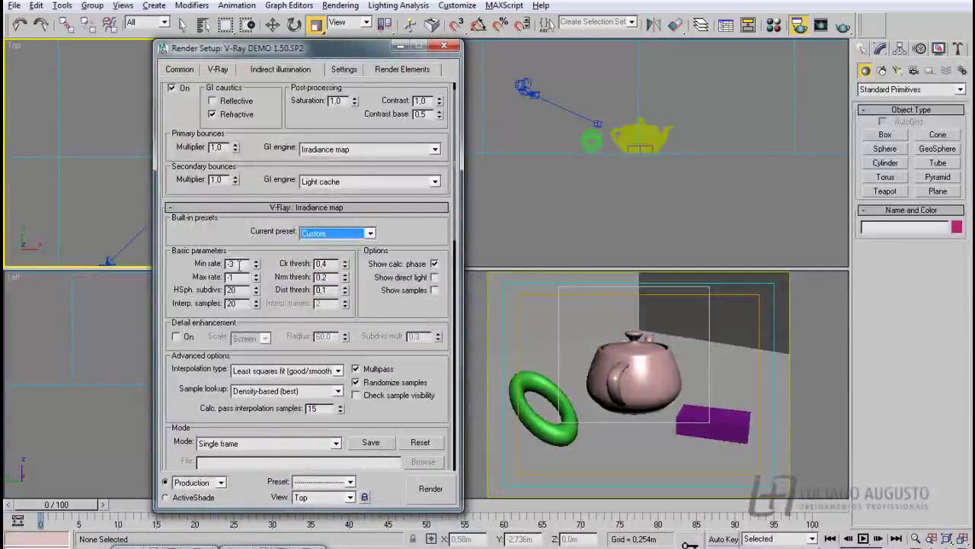
# Set both the min rate and max rate of the V-Ray irradiance map to 0.
pyautogui.doubleClick(237, 264)
pyautogui.write('0')
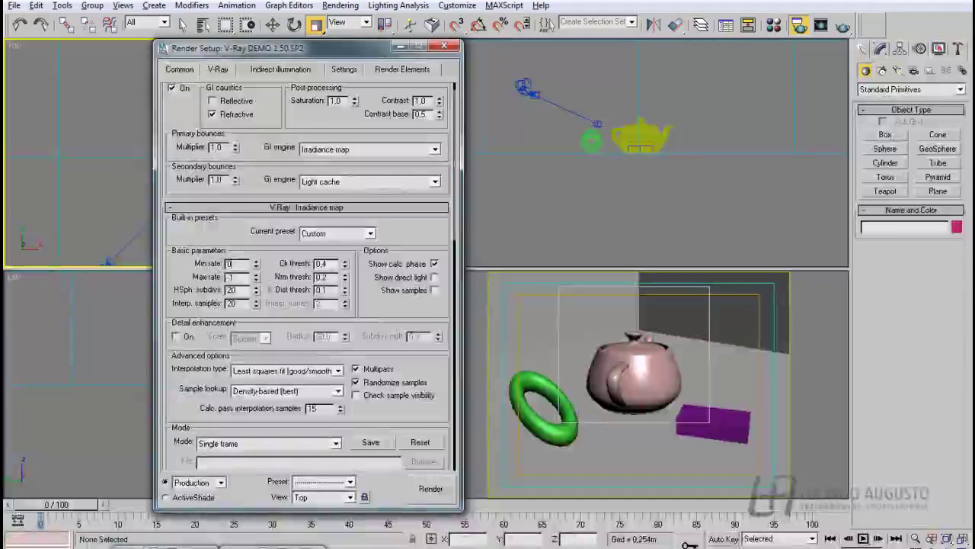
pyautogui.press('Tab')
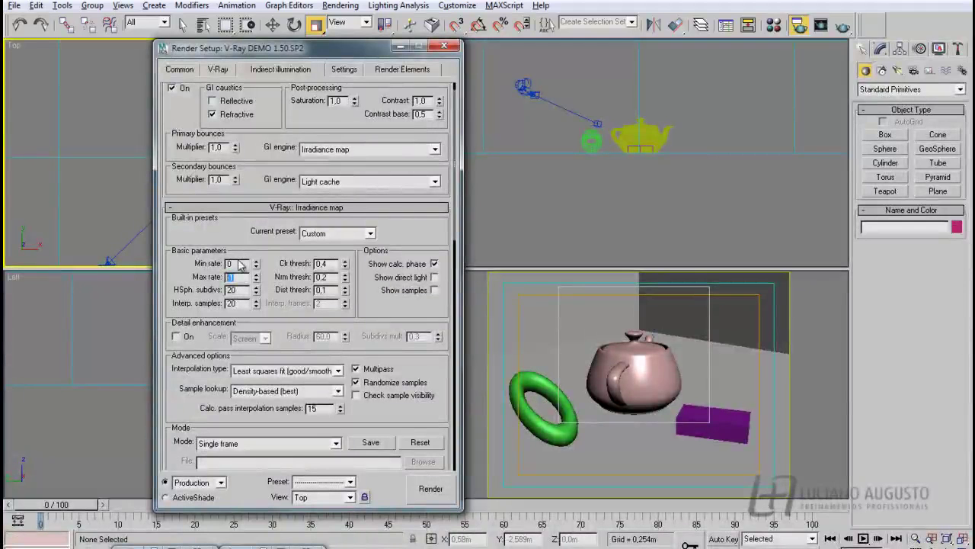
pyautogui.write('0')
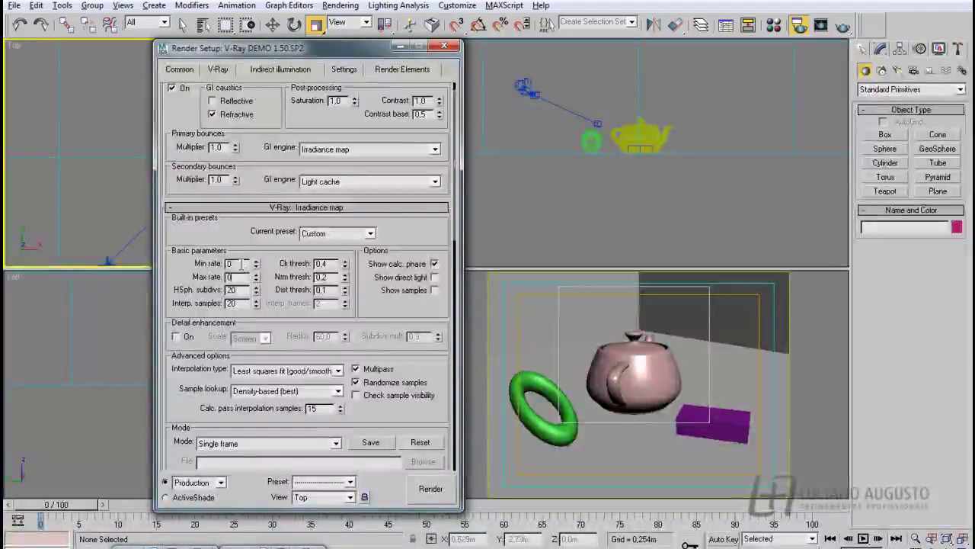
# Review the V-Ray render region division and the output size, ending back at the irradiance map settings.
pyautogui.click(355, 71)
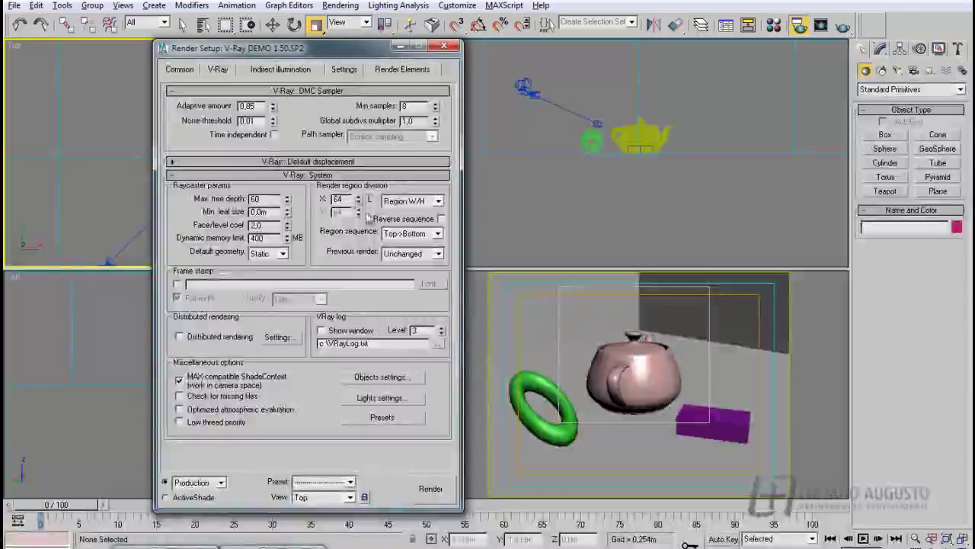
pyautogui.doubleClick(336, 199)
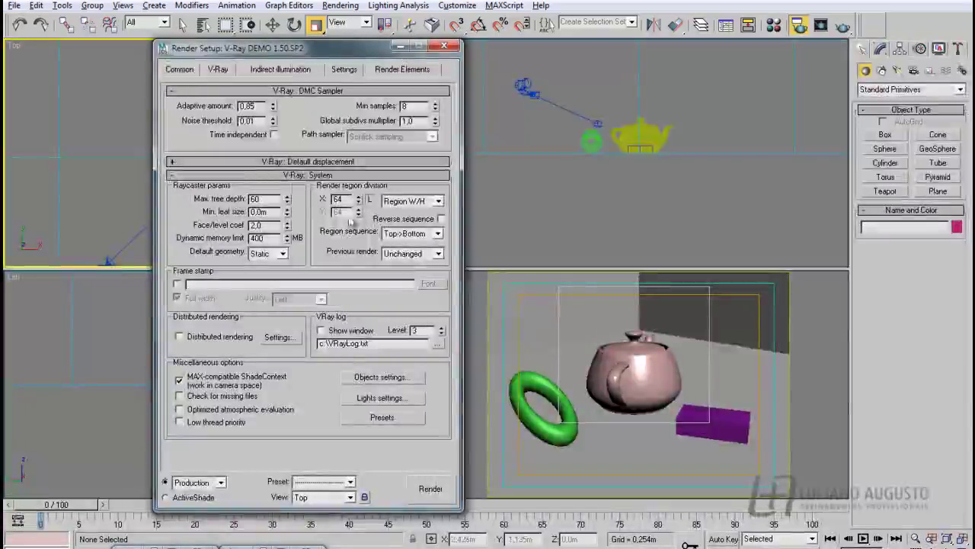
pyautogui.click(180, 69)
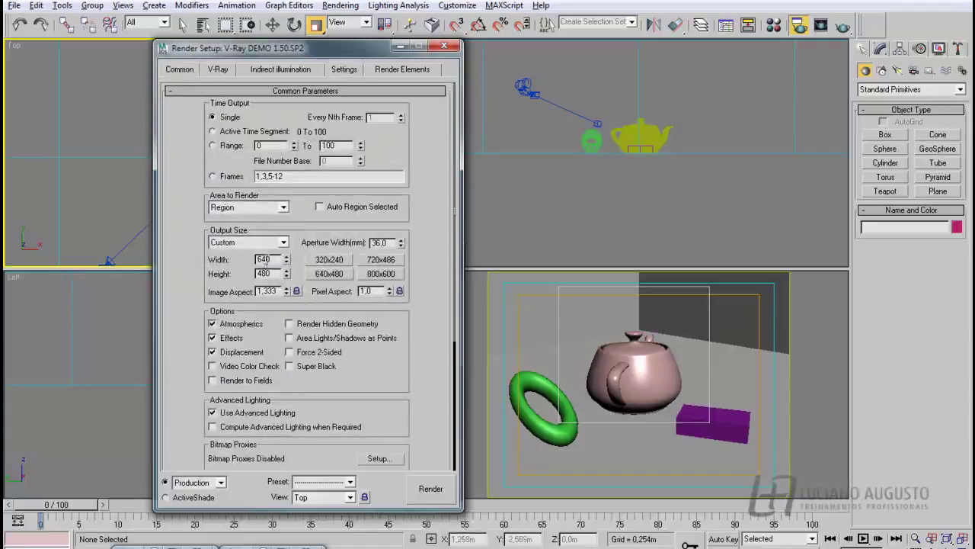
pyautogui.click(220, 71)
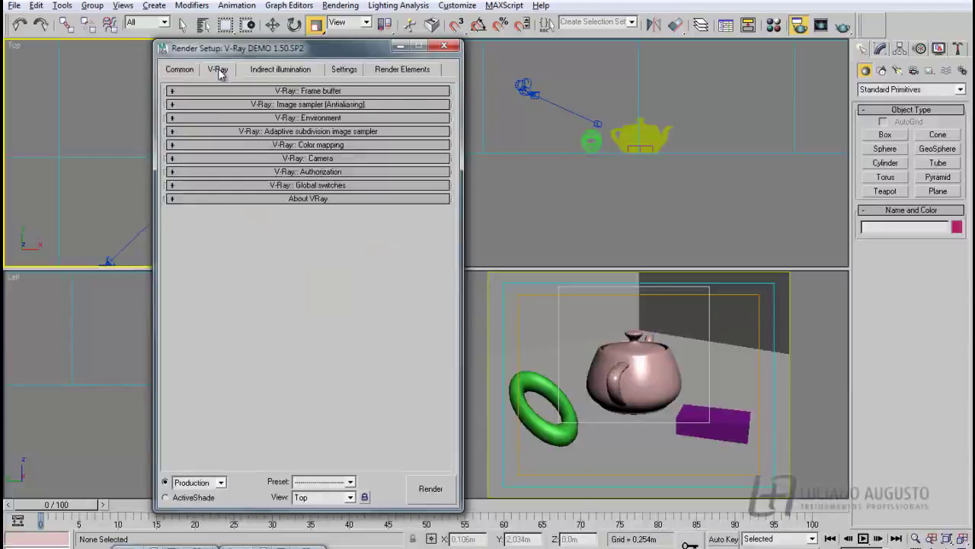
pyautogui.click(245, 70)
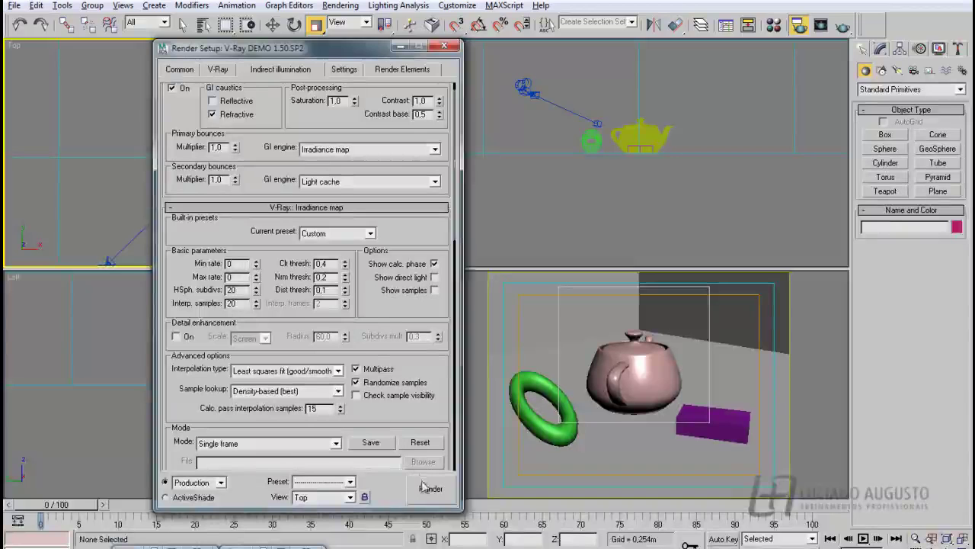
# Make the Camera01 view active, start a region render of it, stop it partway and close the rendered frame.
pyautogui.click(536, 478)
pyautogui.click(820, 25)
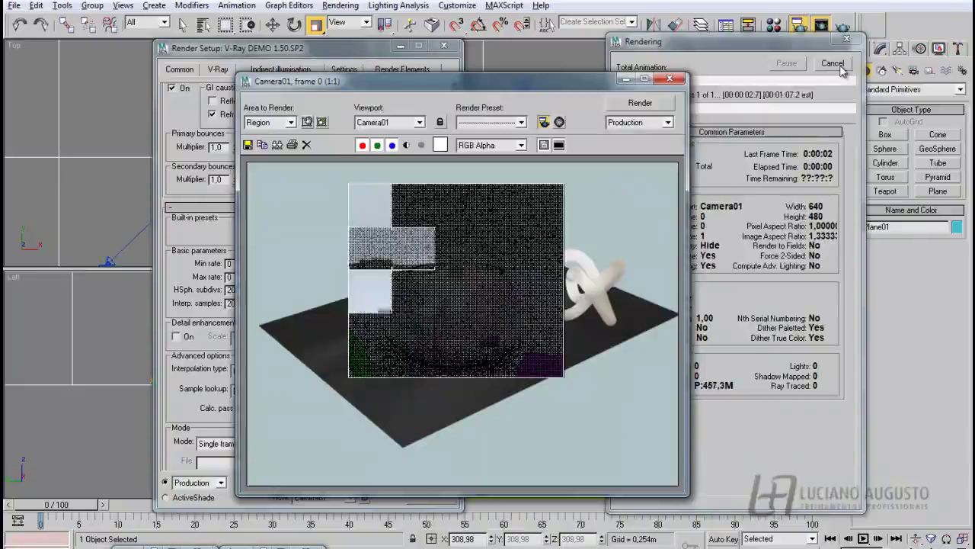
pyautogui.click(833, 64)
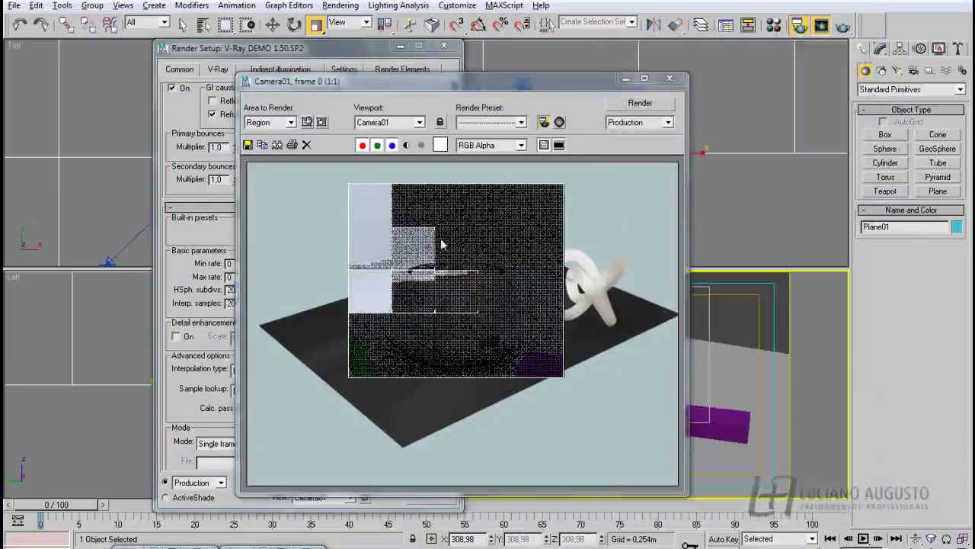
pyautogui.click(437, 246)
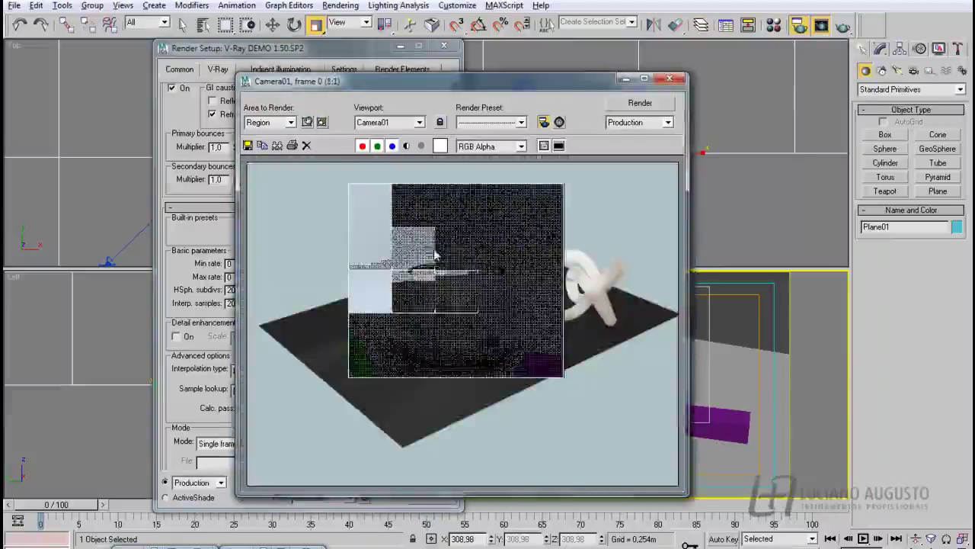
pyautogui.click(669, 79)
# Set the area to render to View, render Camera01, and stop the render after the first few buckets.
pyautogui.click(461, 7)
pyautogui.click(182, 70)
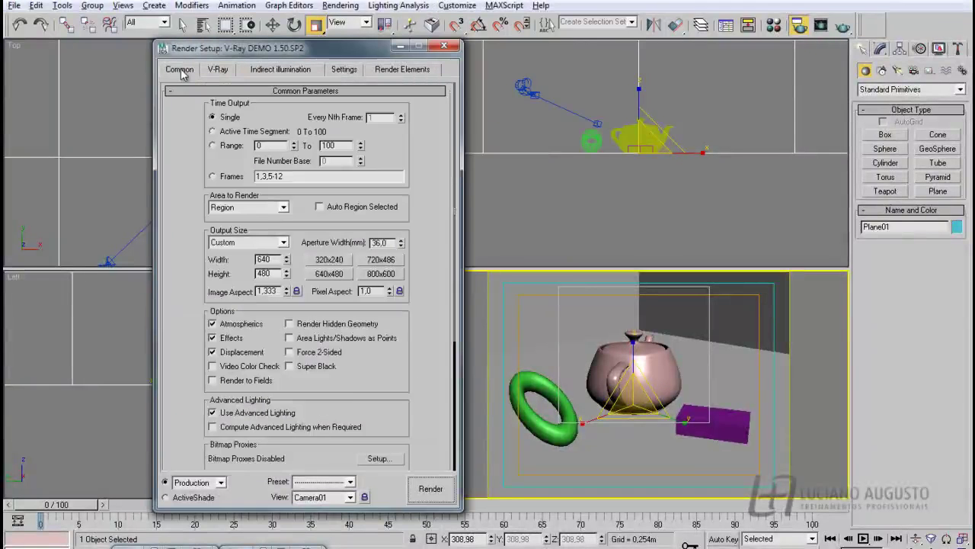
pyautogui.click(282, 208)
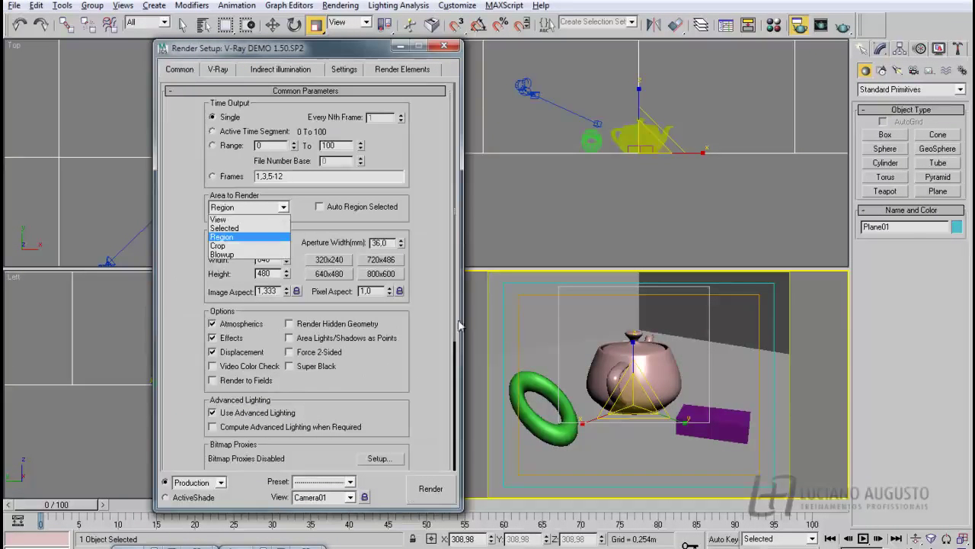
pyautogui.click(221, 220)
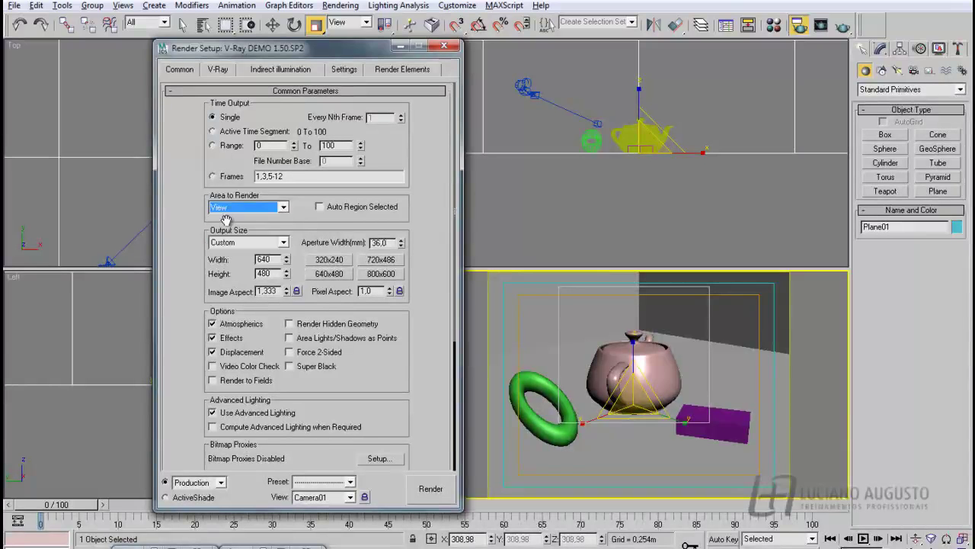
pyautogui.click(431, 489)
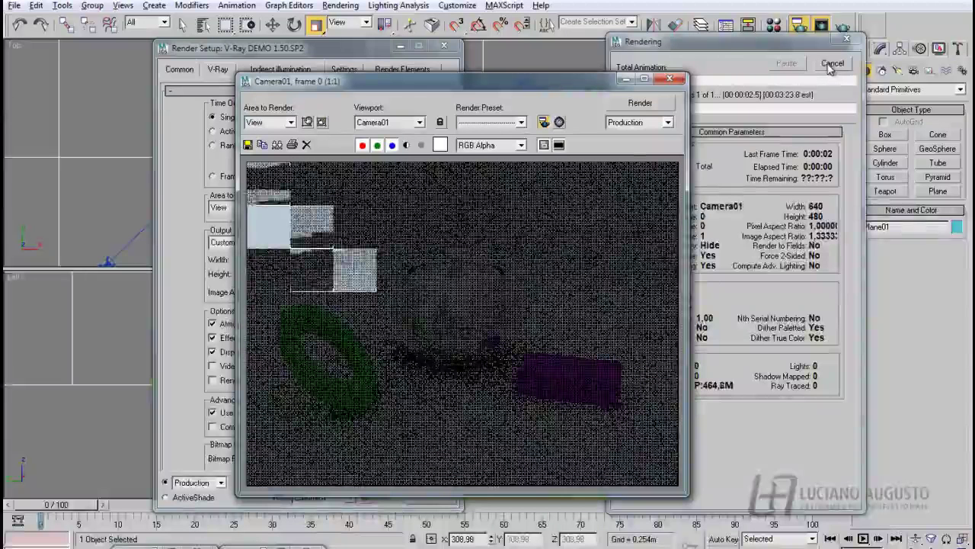
pyautogui.click(832, 64)
# Examine the stopped render at 8:1, comparing a finished bucket with the sampled pixels beside it, and return to 1:1.
pyautogui.moveTo(321, 87); pyautogui.dragTo(429, 138)
pyautogui.scroll(7, 383, 270)
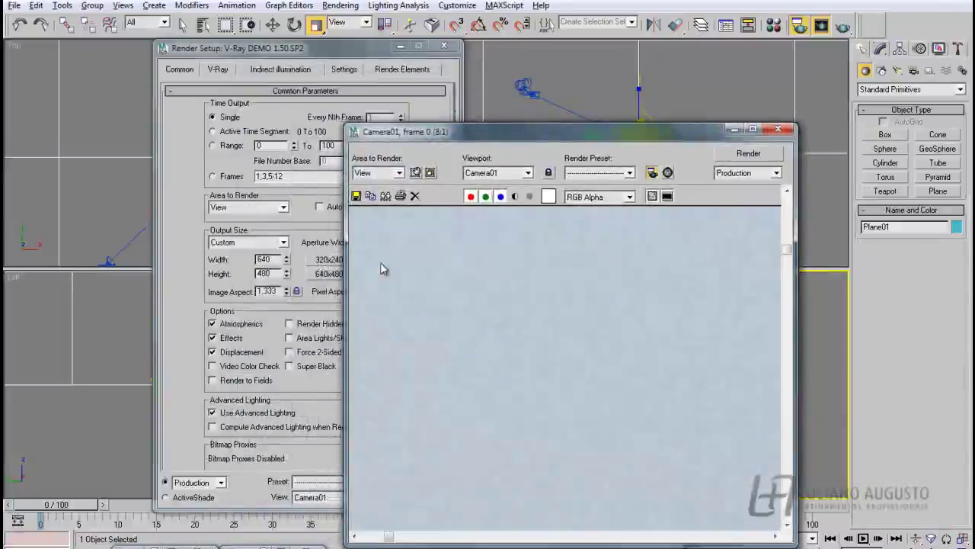
pyautogui.moveTo(347, 290); pyautogui.dragTo(46, 289)
pyautogui.moveTo(116, 538); pyautogui.dragTo(69, 538)
pyautogui.moveTo(787, 209); pyautogui.dragTo(786, 200)
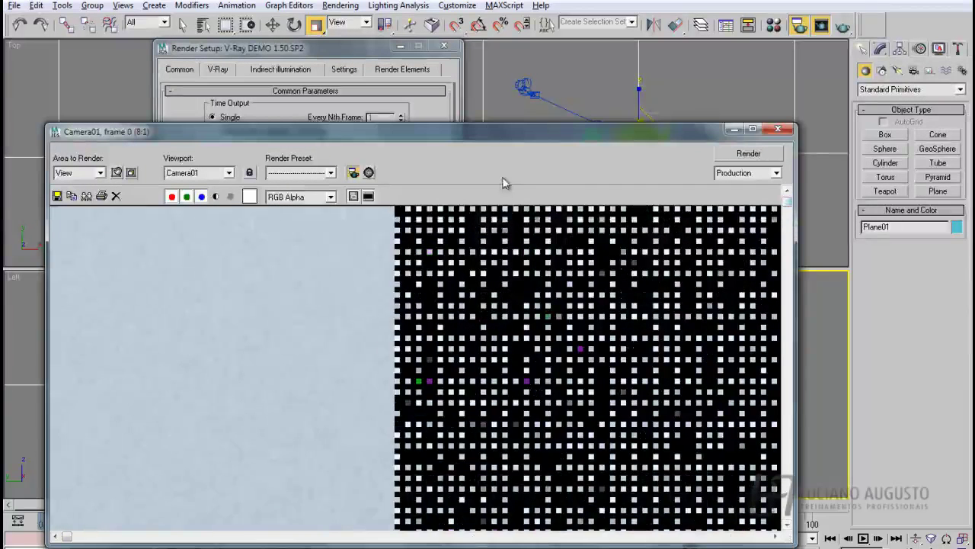
pyautogui.moveTo(492, 134); pyautogui.dragTo(565, 13)
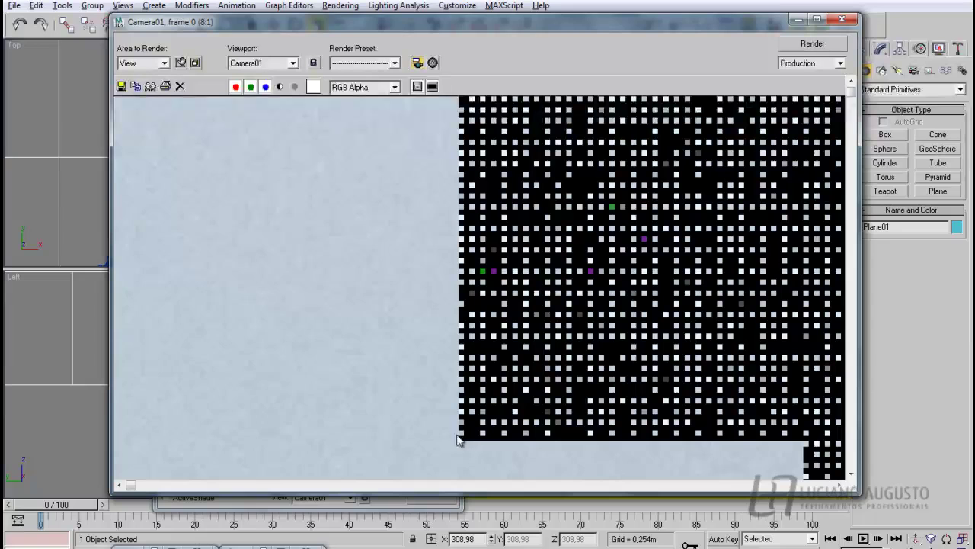
pyautogui.click(816, 18)
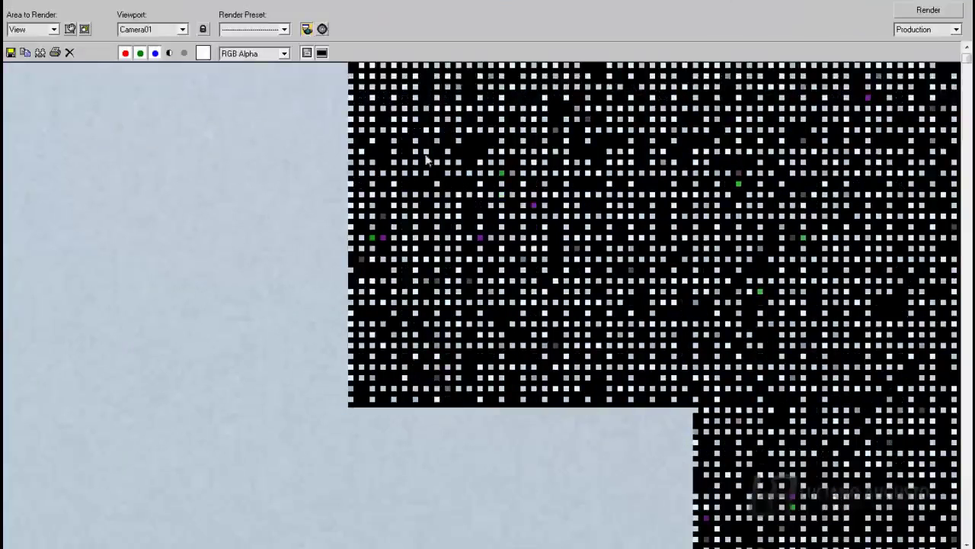
pyautogui.click(923, 7)
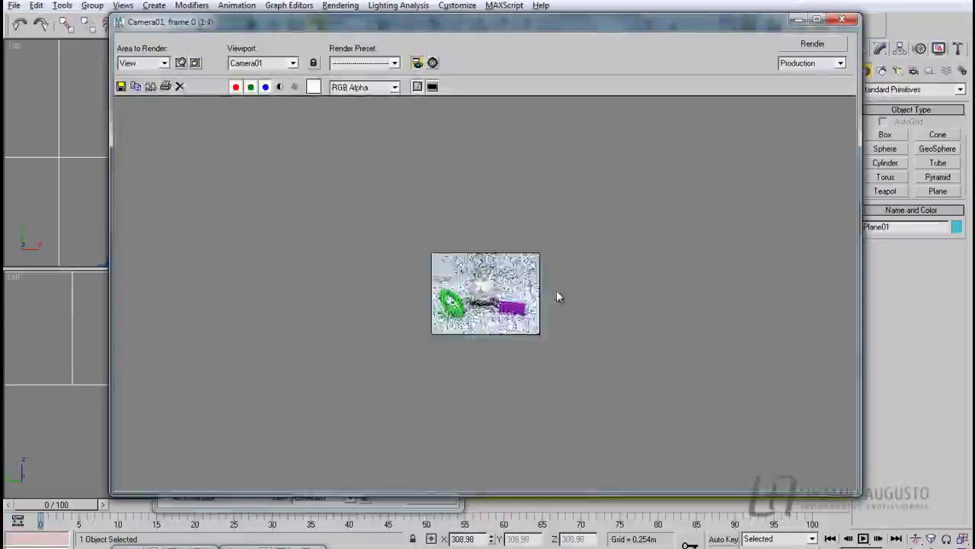
pyautogui.scroll(-2, 556, 296)
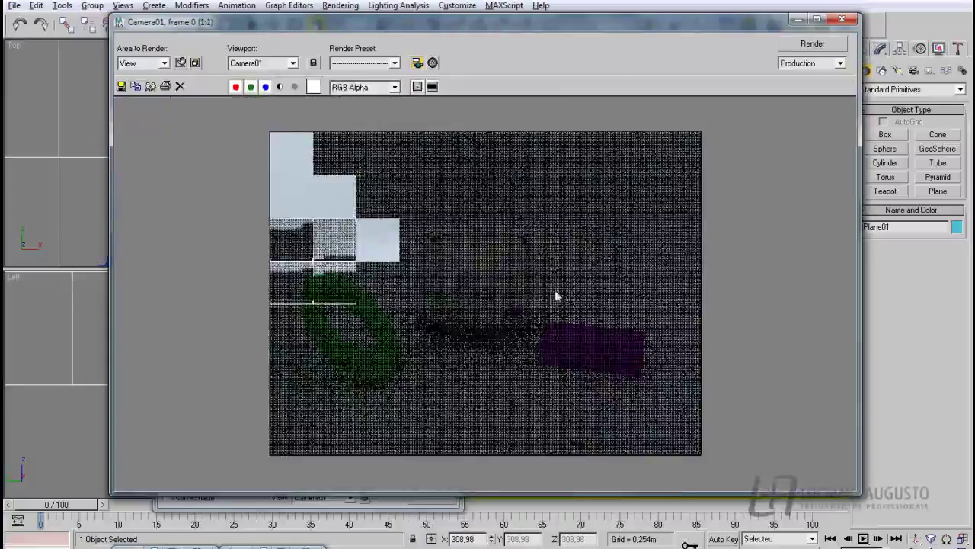
# Check the irradiance map's min and max rates against the calculated samples in the rendered frame.
pyautogui.moveTo(326, 22); pyautogui.dragTo(509, 183)
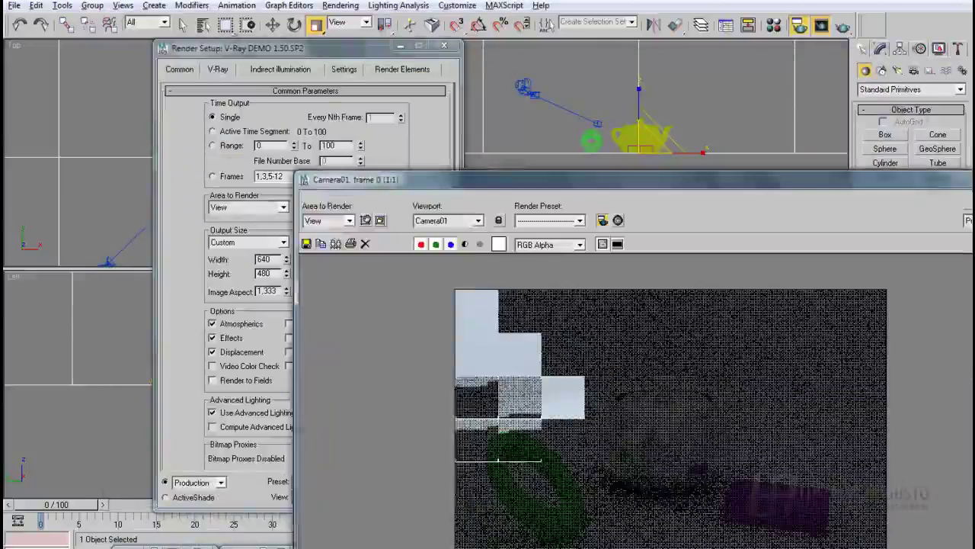
pyautogui.click(218, 69)
pyautogui.click(259, 69)
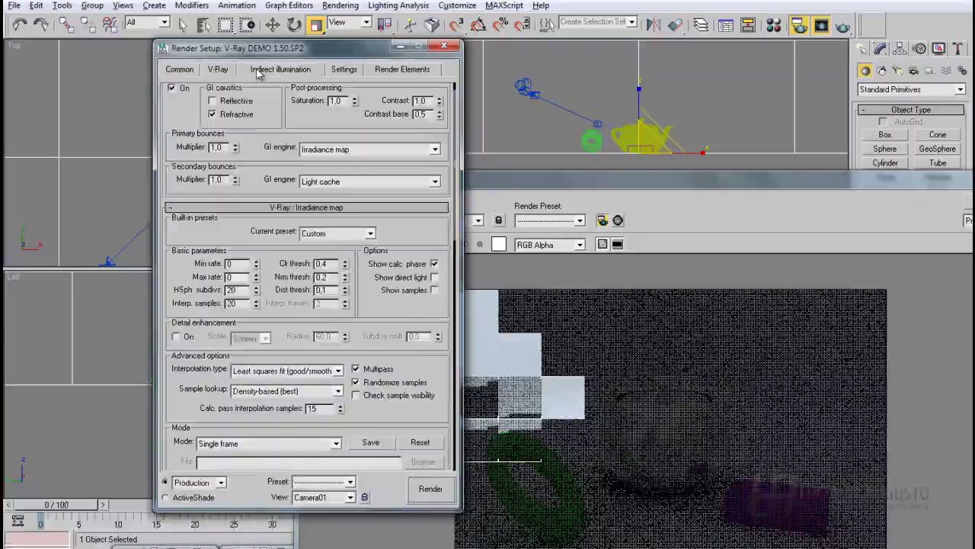
pyautogui.moveTo(481, 182); pyautogui.dragTo(472, 64)
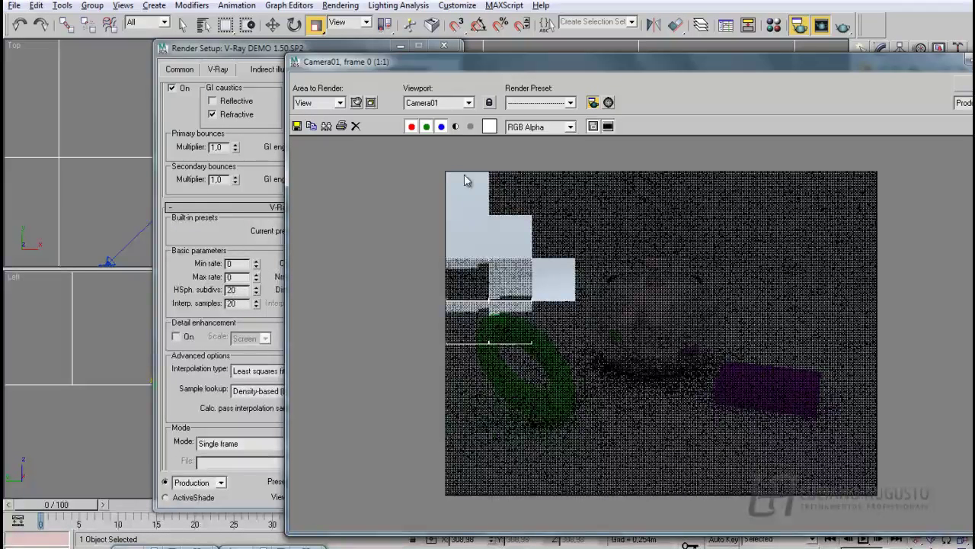
# Compare the output size and the V-Ray render region division with the bucket squares in the rendered frame.
pyautogui.click(218, 69)
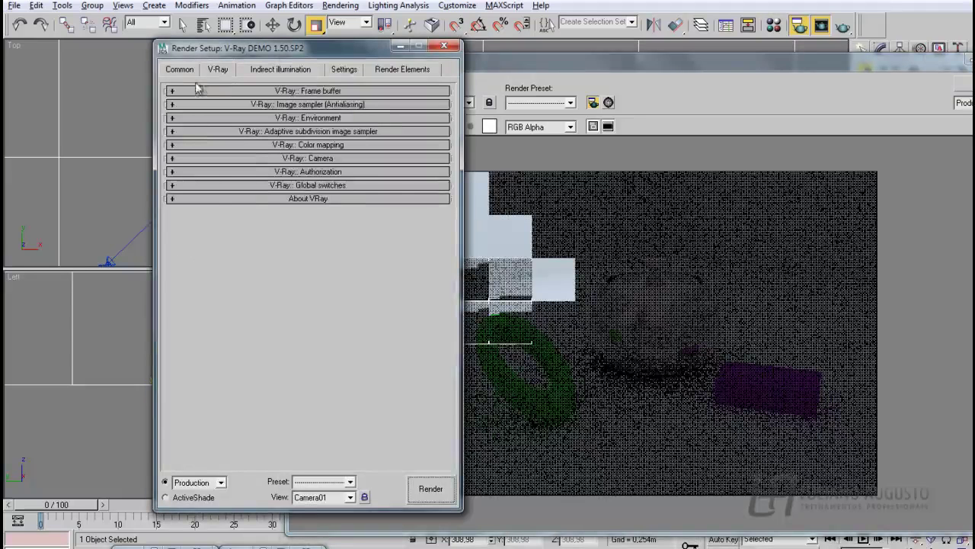
pyautogui.click(182, 69)
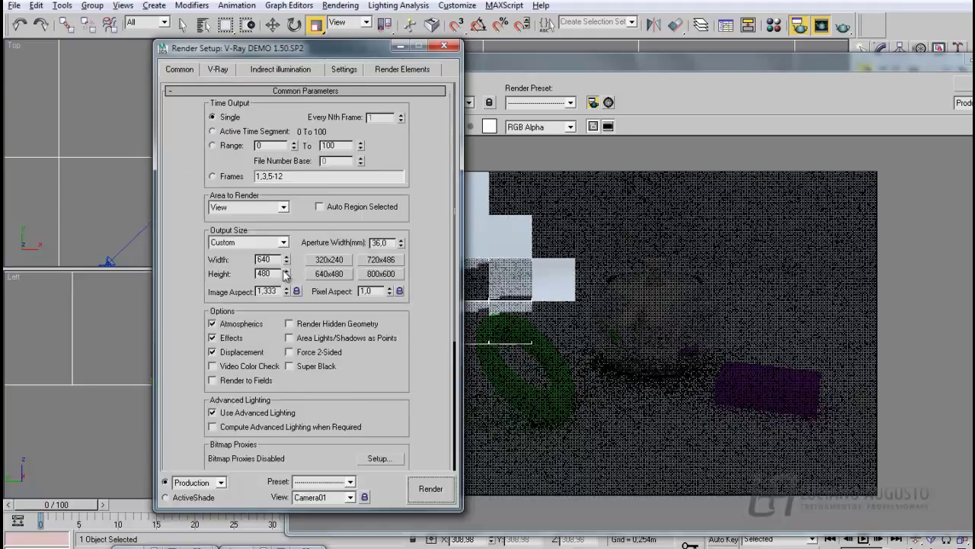
pyautogui.click(341, 69)
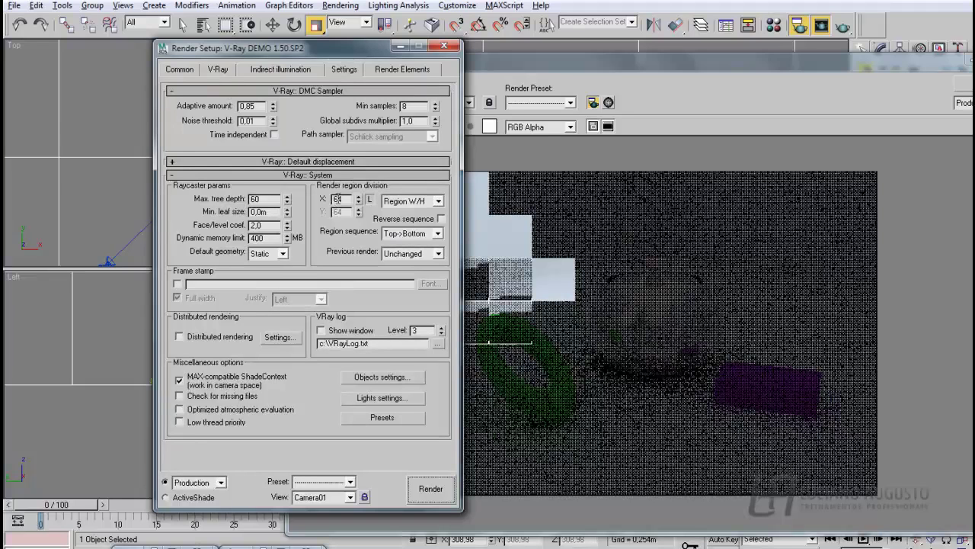
pyautogui.click(550, 156)
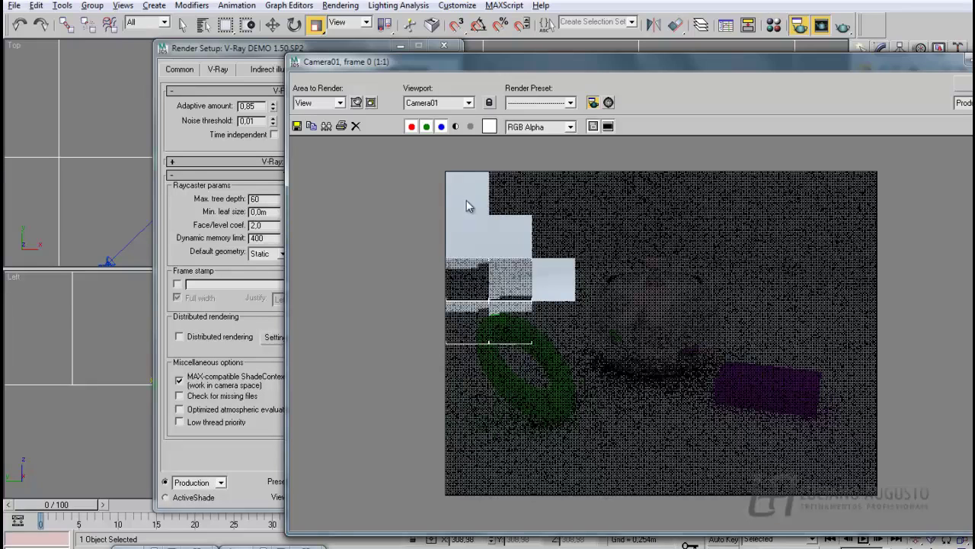
# Enlarge the rendered frame to 2:1 and examine its buckets alongside the V-Ray System settings.
pyautogui.scroll(2, 464, 202)
pyautogui.moveTo(432, 526); pyautogui.dragTo(335, 526)
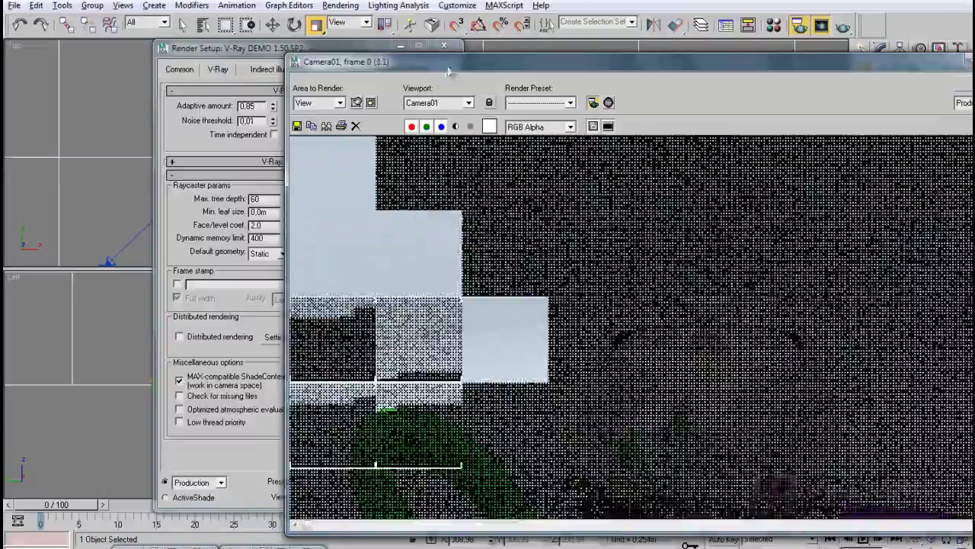
pyautogui.moveTo(450, 70); pyautogui.dragTo(517, 57)
pyautogui.moveTo(362, 162); pyautogui.dragTo(139, 173)
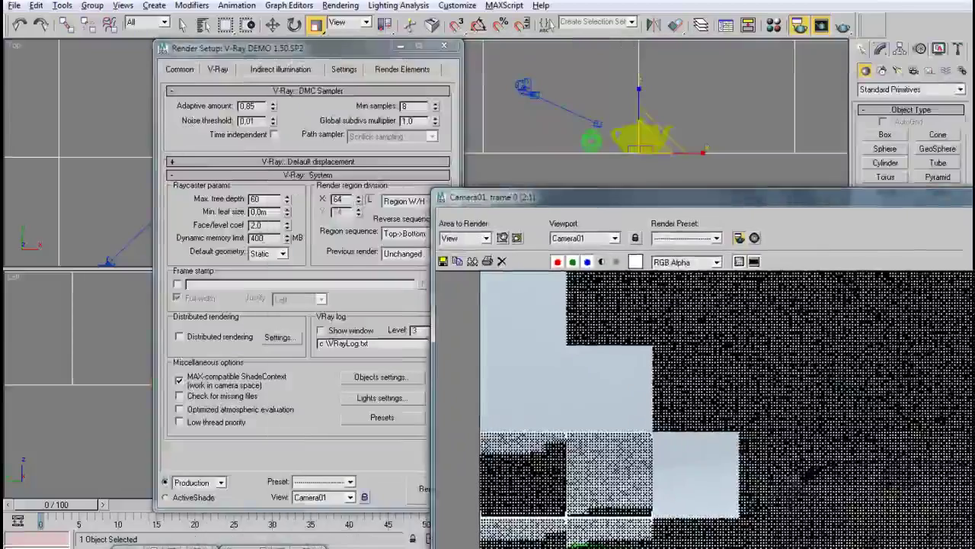
# Reopen the irradiance map parameters and compare them with the sampling pattern in the enlarged frame.
pyautogui.moveTo(530, 198); pyautogui.dragTo(486, 298)
pyautogui.click(219, 71)
pyautogui.click(264, 72)
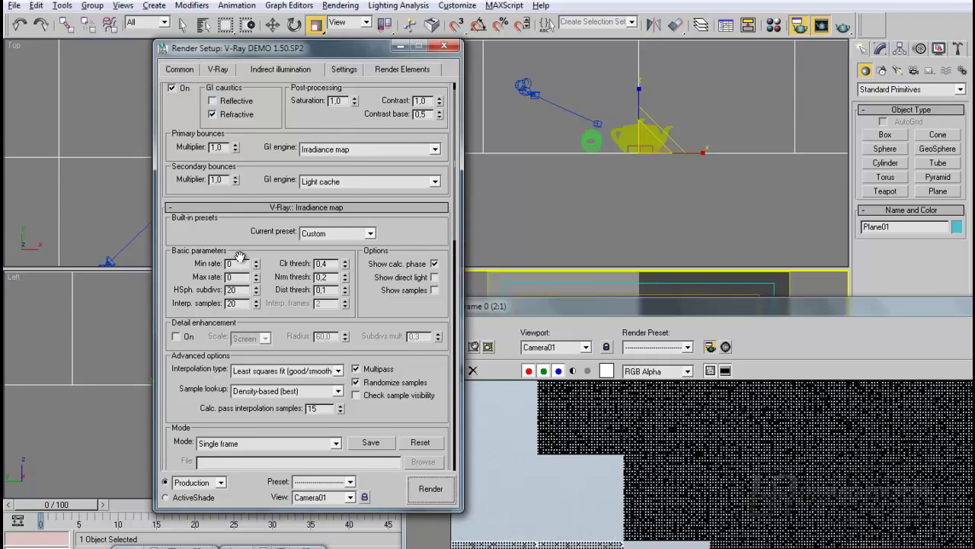
pyautogui.moveTo(558, 305); pyautogui.dragTo(427, 108)
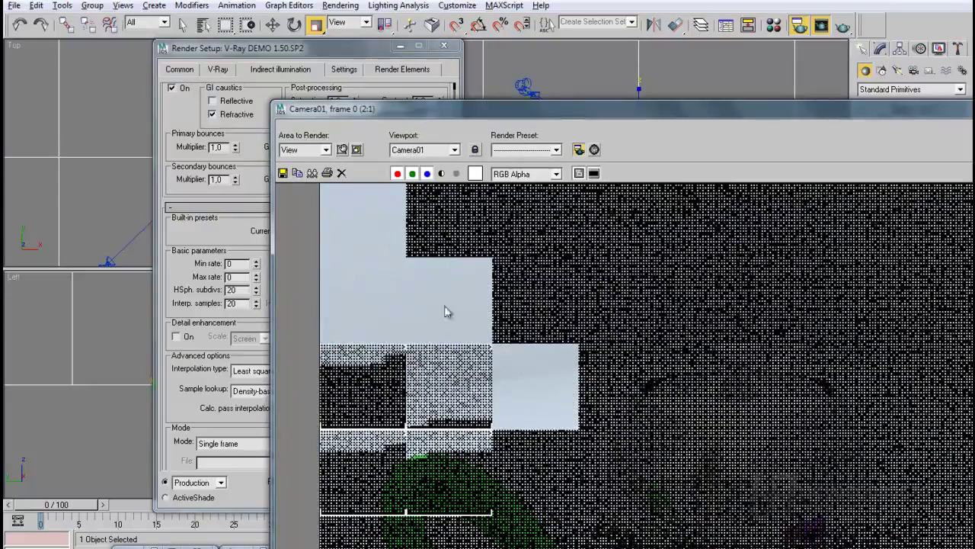
pyautogui.moveTo(388, 102); pyautogui.dragTo(289, 20)
# Return the rendered frame to 1:1 and examine the whole image alongside the irradiance map's basic parameters.
pyautogui.scroll(-2, 557, 342)
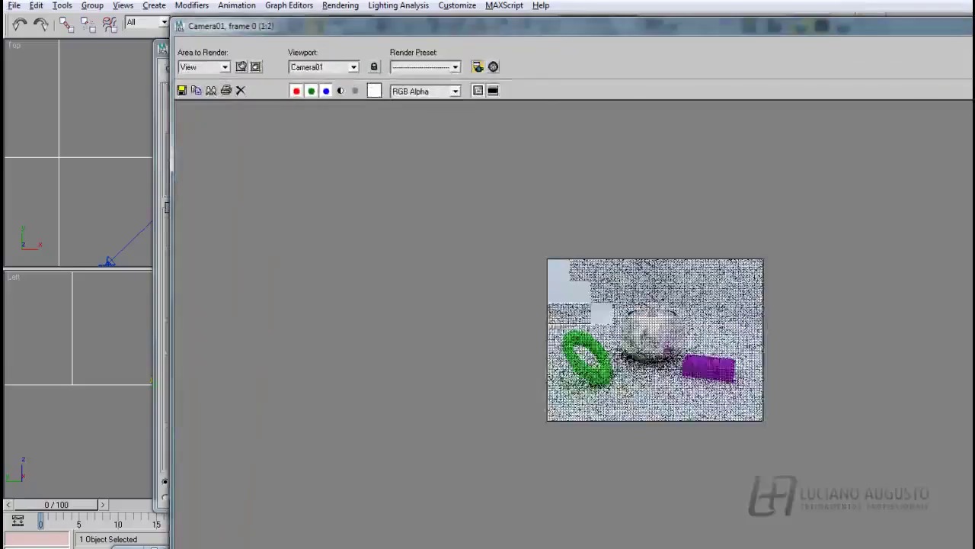
pyautogui.moveTo(517, 27); pyautogui.dragTo(578, 338)
pyautogui.scroll(2, 461, 154)
pyautogui.scroll(-1, 459, 155)
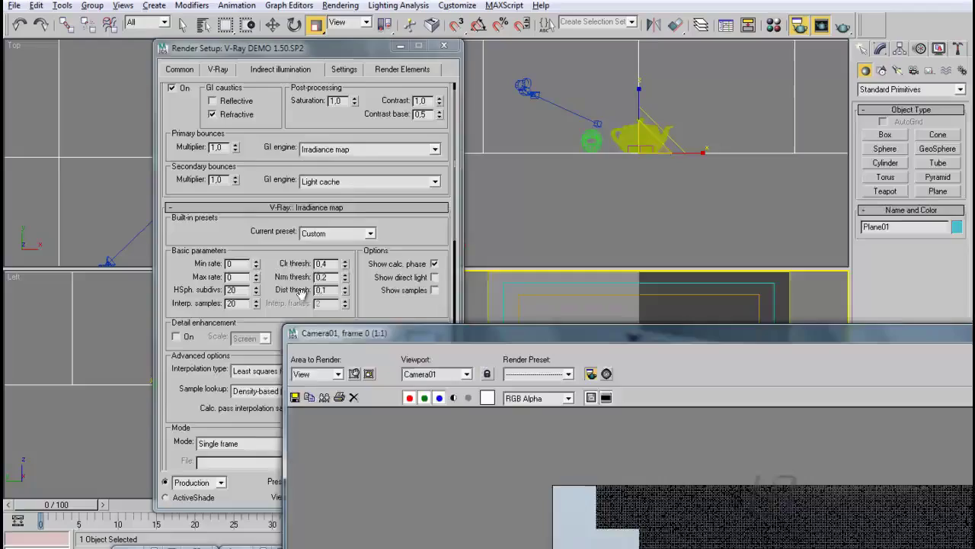
pyautogui.moveTo(366, 333); pyautogui.dragTo(298, 113)
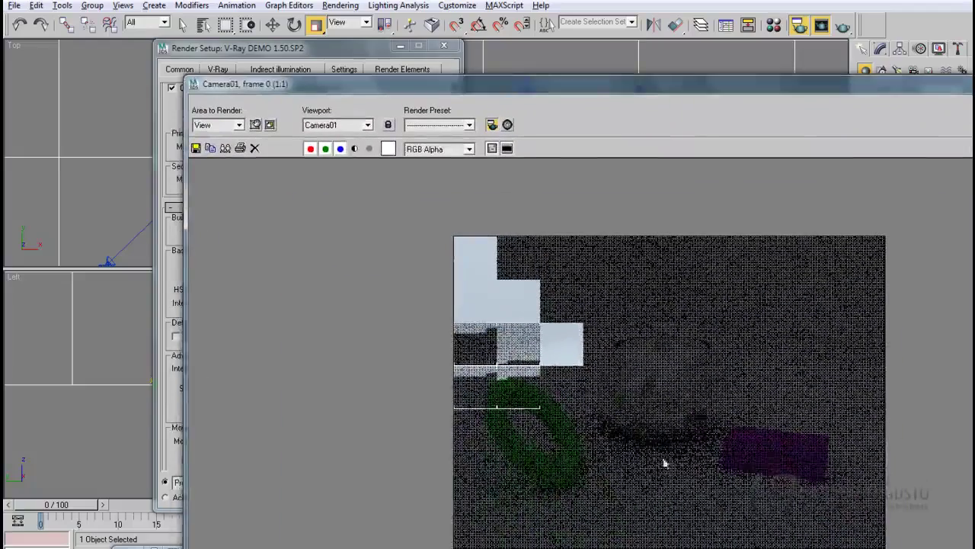
# Render the Camera01 view again and compare the frame with the irradiance map's basic parameters.
pyautogui.moveTo(588, 92); pyautogui.dragTo(802, 39)
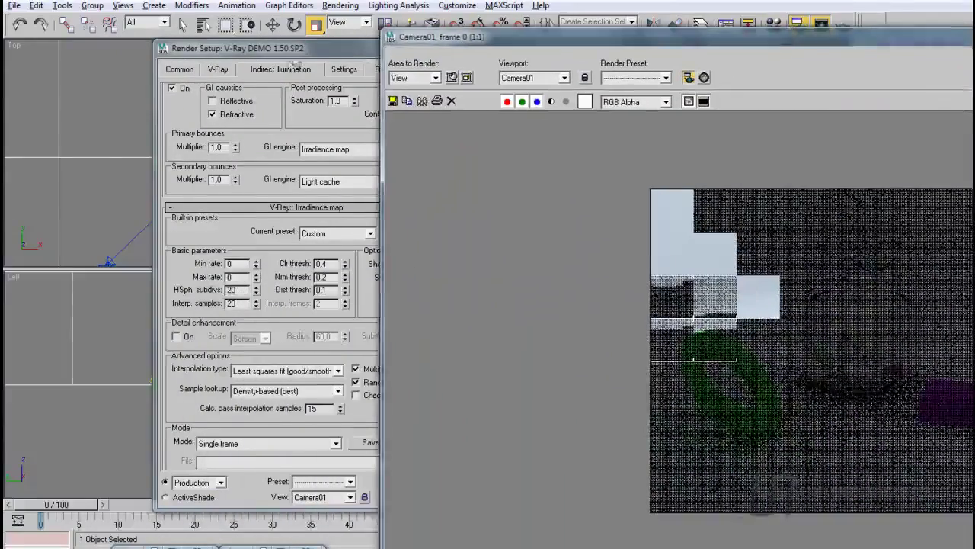
pyautogui.moveTo(291, 54); pyautogui.dragTo(269, 58)
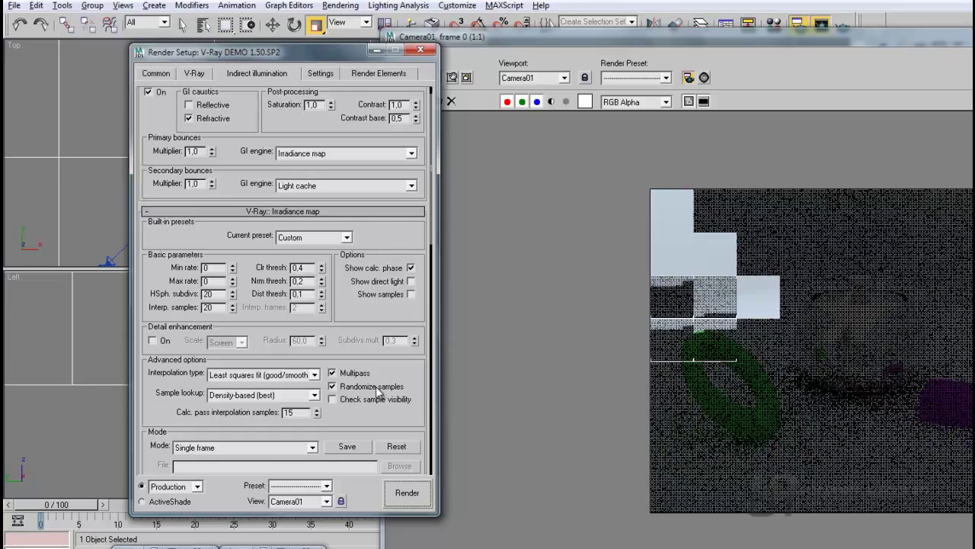
pyautogui.click(407, 492)
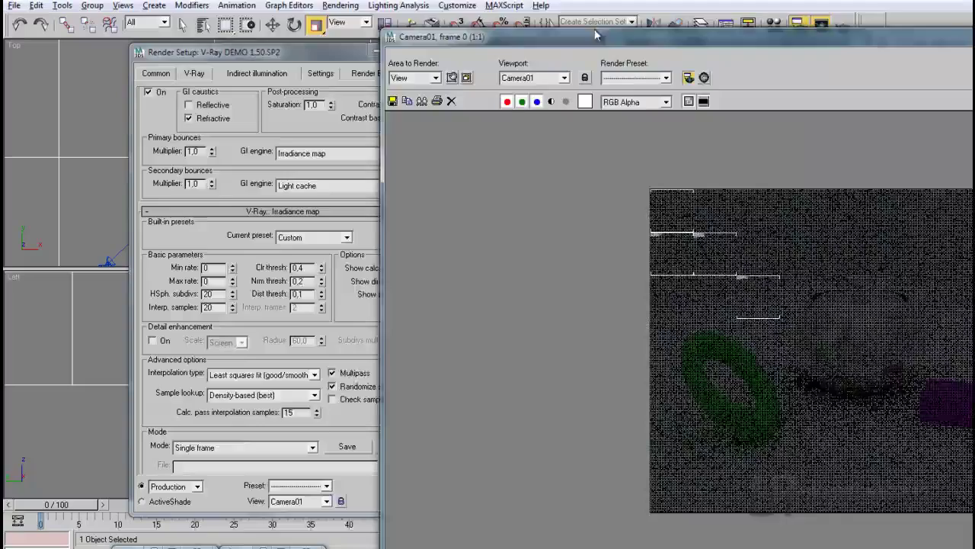
pyautogui.moveTo(586, 38); pyautogui.dragTo(388, 22)
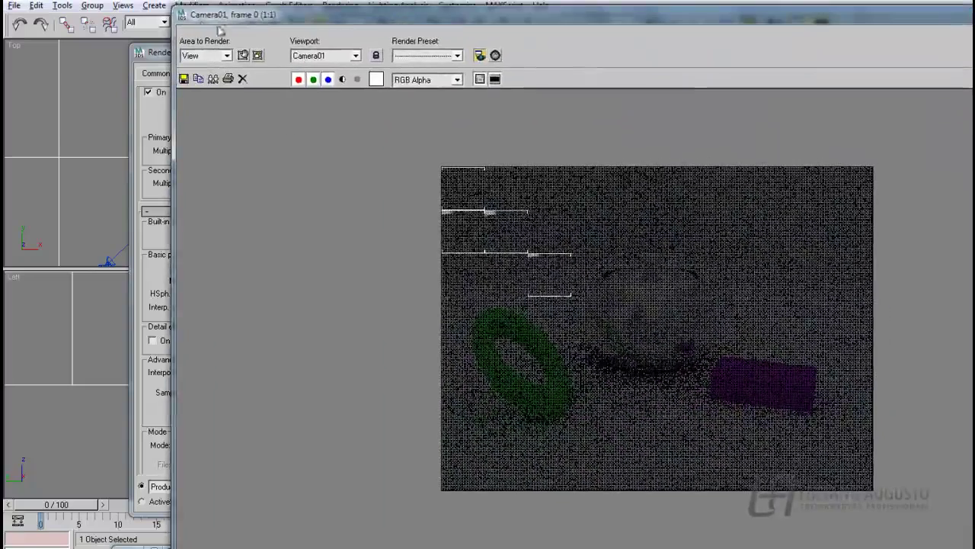
pyautogui.moveTo(178, 13); pyautogui.dragTo(411, 145)
pyautogui.moveTo(487, 145); pyautogui.dragTo(360, 177)
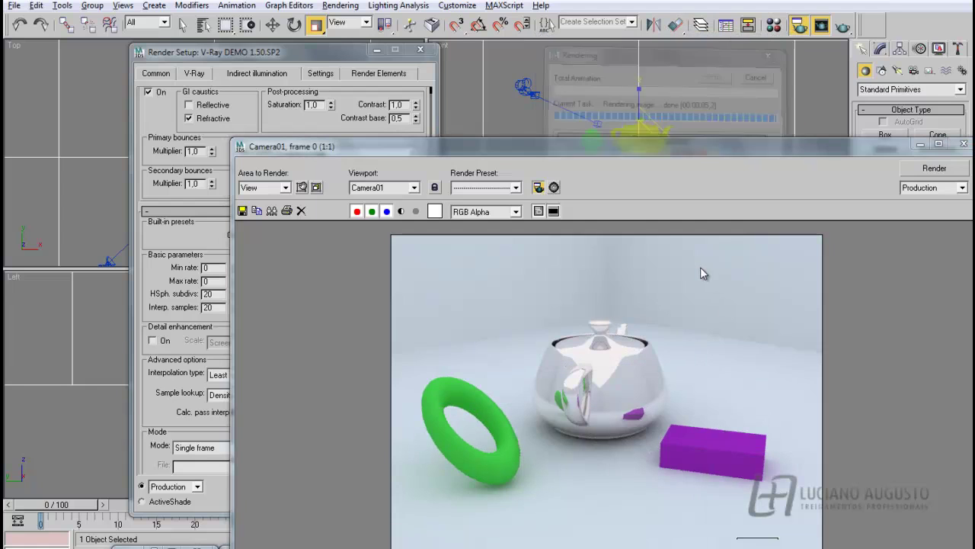
pyautogui.moveTo(233, 256); pyautogui.dragTo(476, 274)
pyautogui.moveTo(521, 147); pyautogui.dragTo(519, 102)
# Set the irradiance map's min rate to -1 and render the Camera01 view.
pyautogui.moveTo(215, 267); pyautogui.dragTo(200, 267)
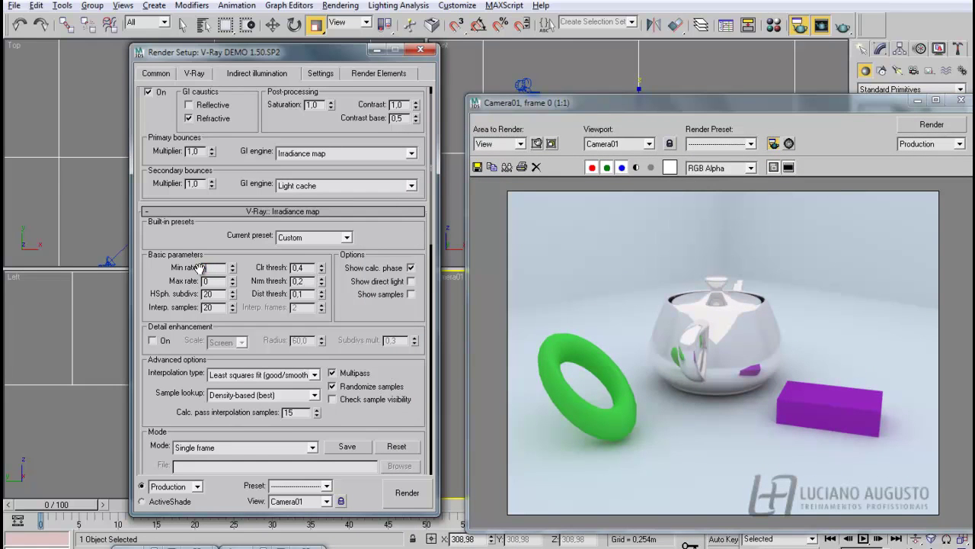
pyautogui.moveTo(670, 109); pyautogui.dragTo(635, 131)
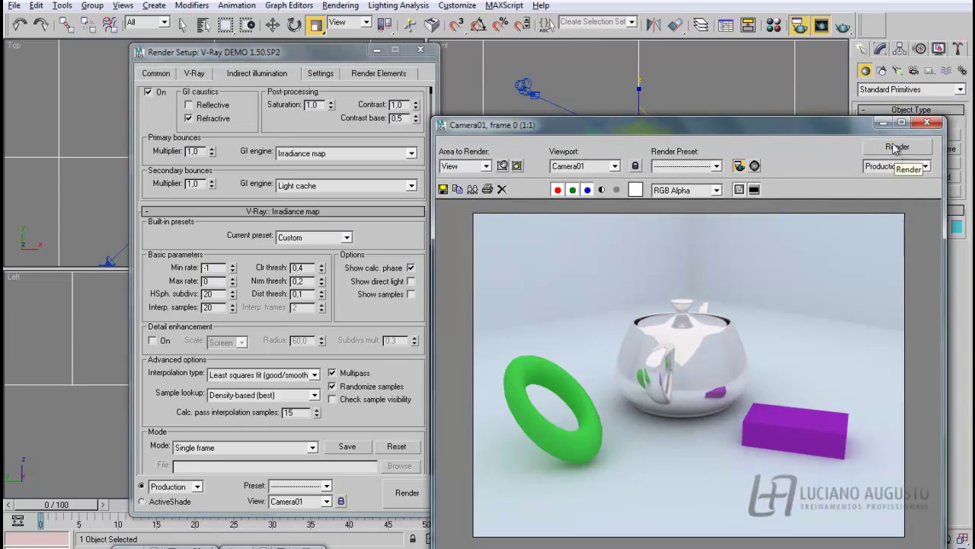
pyautogui.click(896, 148)
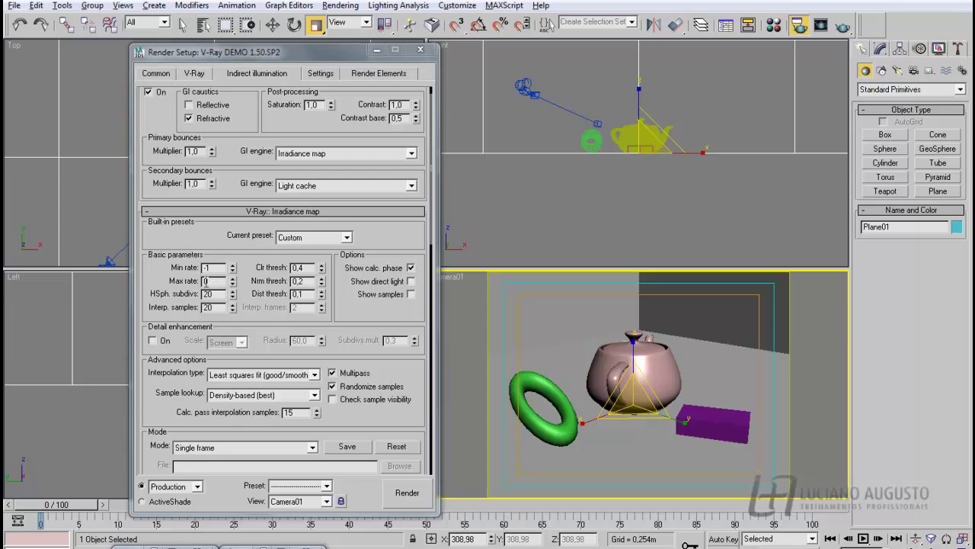
# Enable Show samples for the irradiance map, render the Camera01 view and stop it after the prepasses to examine the samples.
pyautogui.click(413, 297)
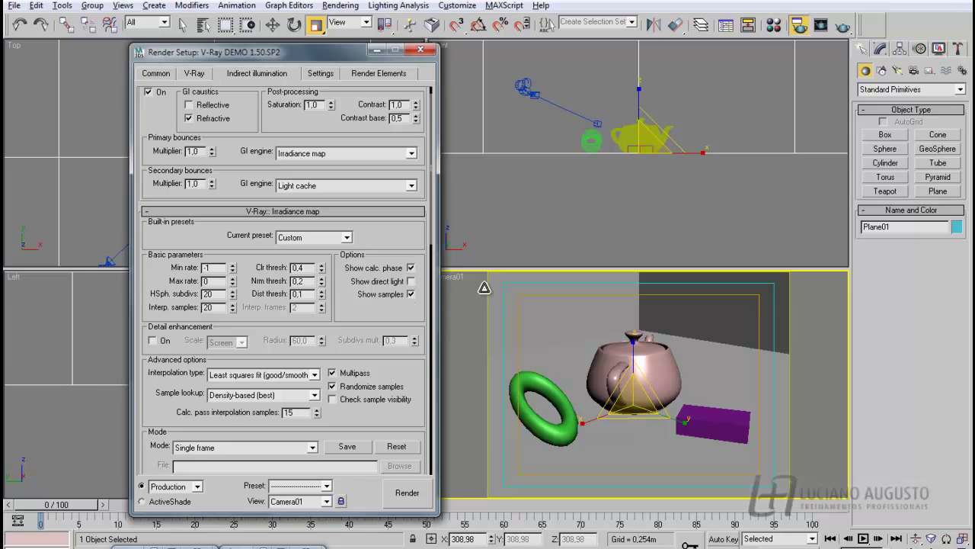
pyautogui.click(205, 280)
pyautogui.click(405, 493)
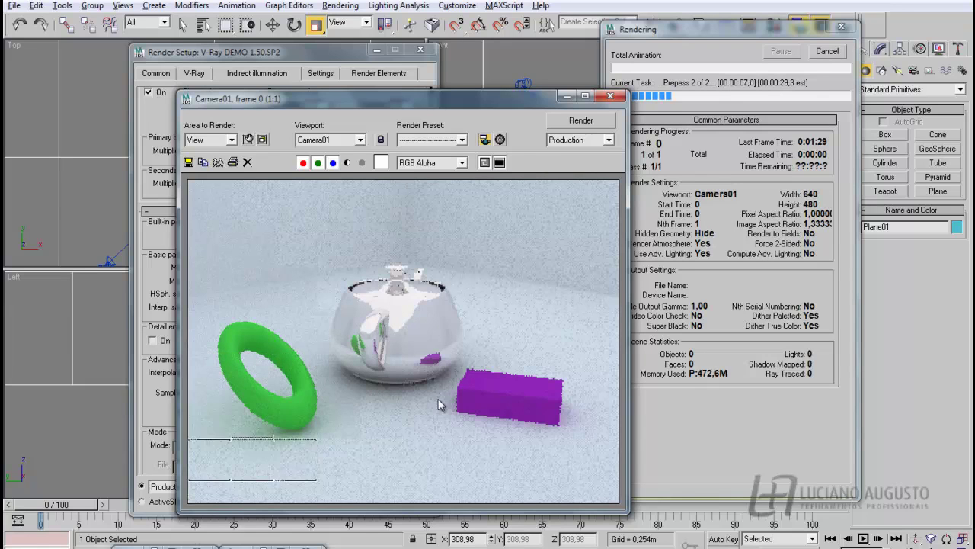
pyautogui.click(821, 55)
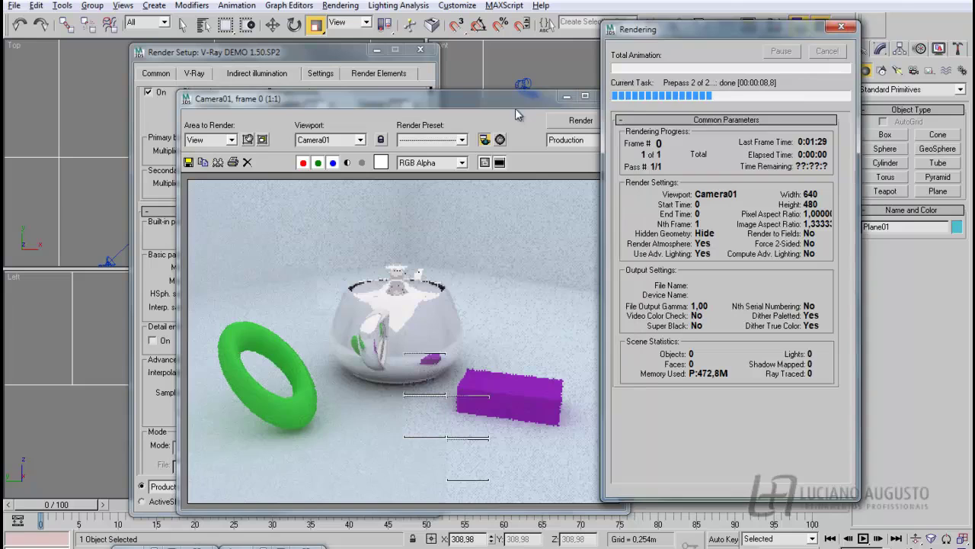
pyautogui.moveTo(407, 99); pyautogui.dragTo(562, 156)
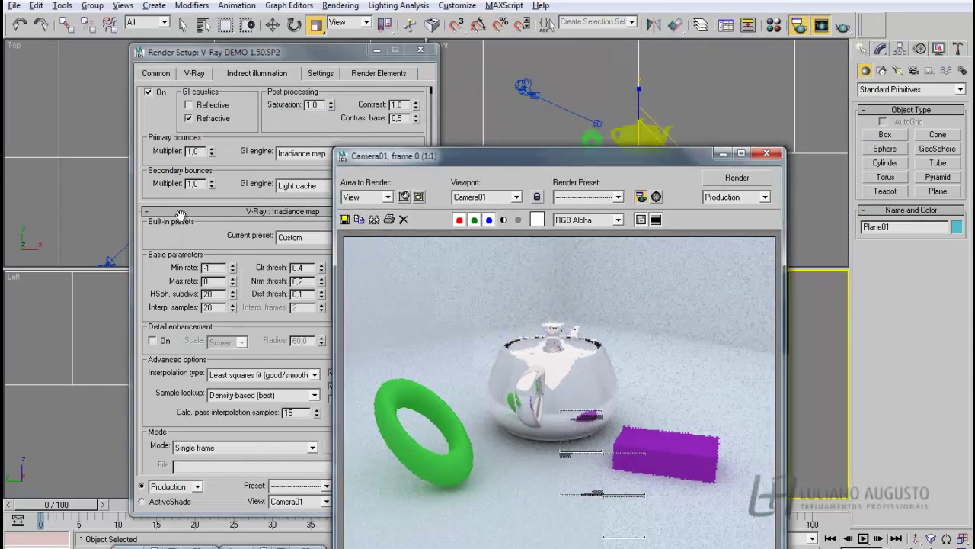
# Set the min rate to -2, render, cancel after the prepasses to examine the samples, and close the frame.
pyautogui.click(207, 268)
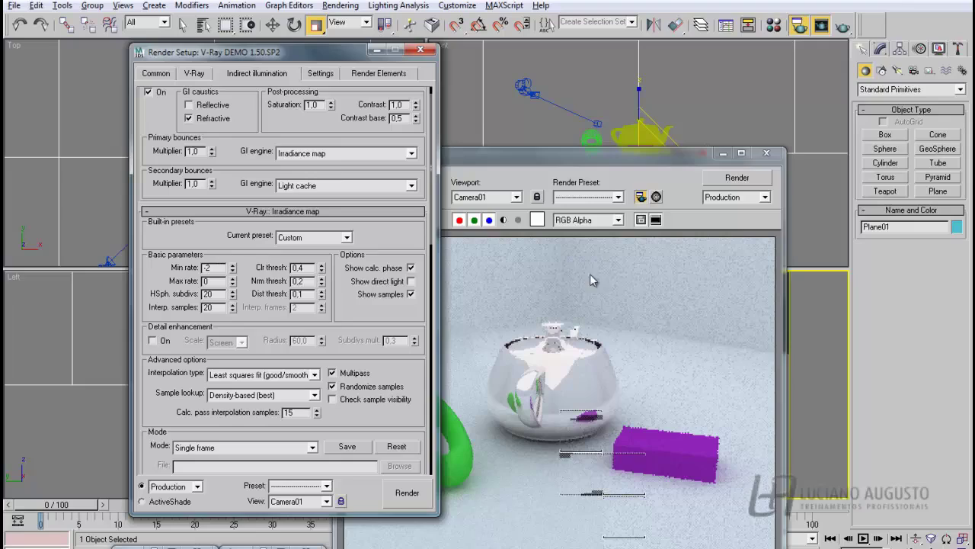
pyautogui.click(730, 182)
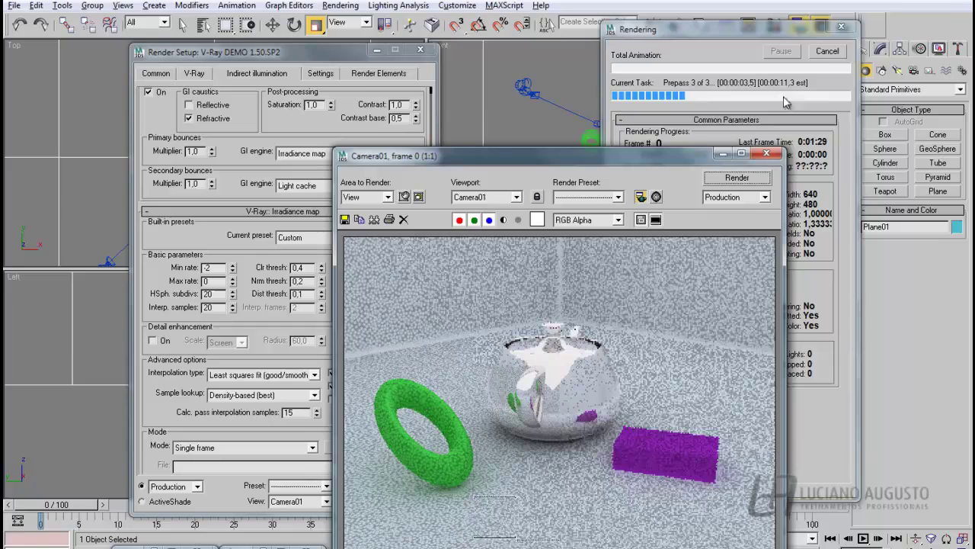
pyautogui.click(721, 123)
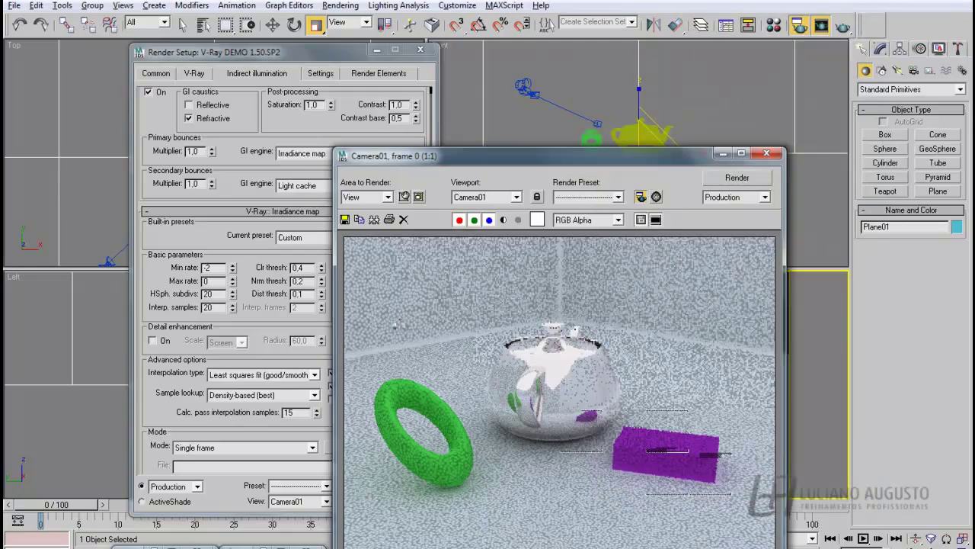
pyautogui.moveTo(443, 162); pyautogui.dragTo(605, 133)
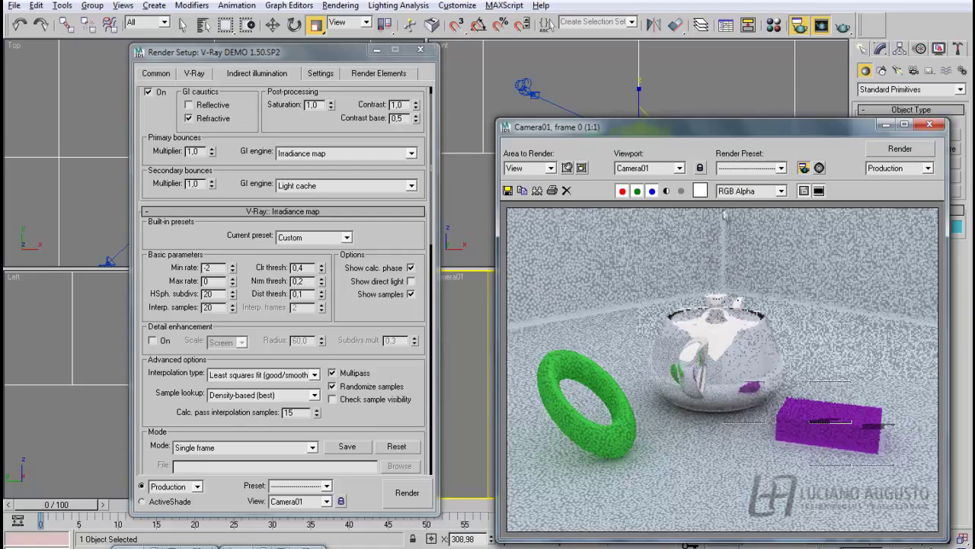
pyautogui.moveTo(722, 130); pyautogui.dragTo(660, 104)
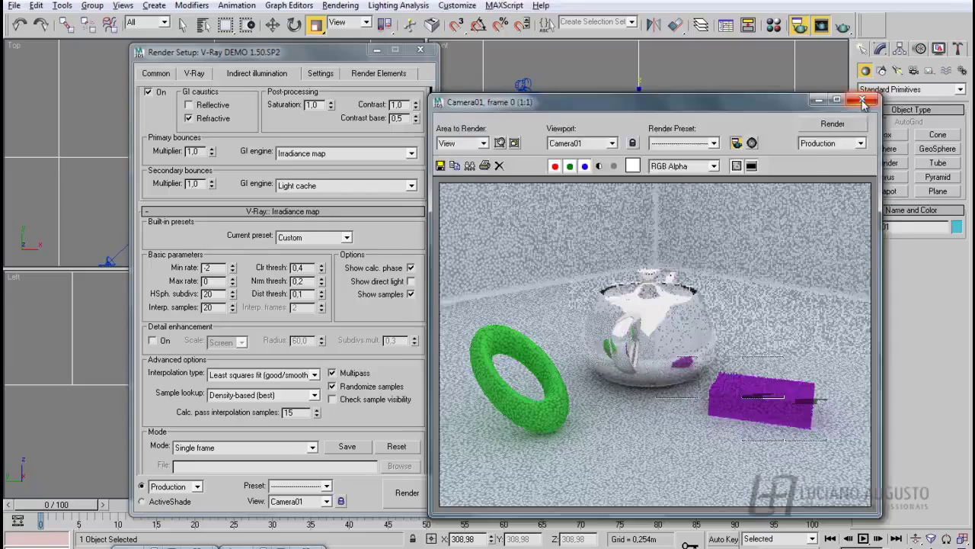
pyautogui.click(863, 102)
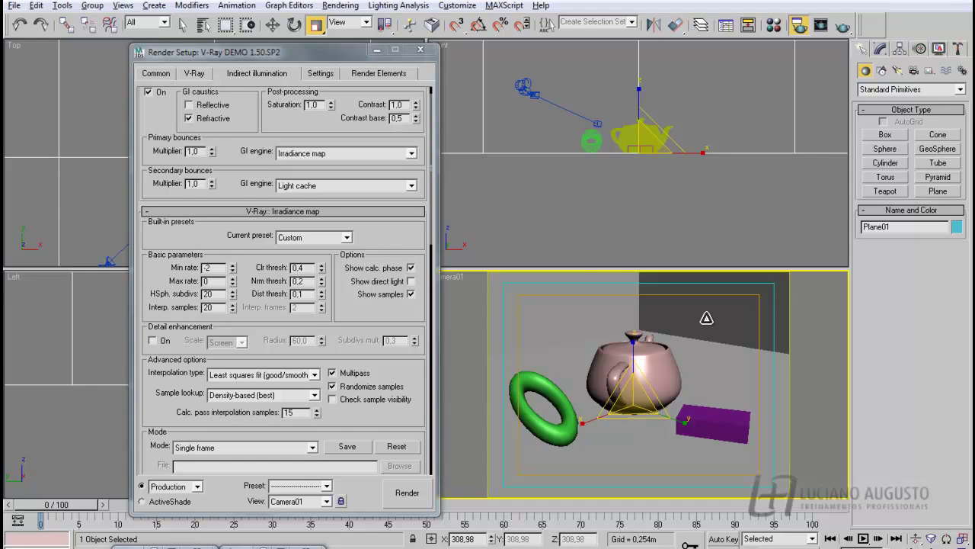
# Set the irradiance map's min rate to -5 and render the Camera01 view to examine the sample distribution.
pyautogui.click(206, 267)
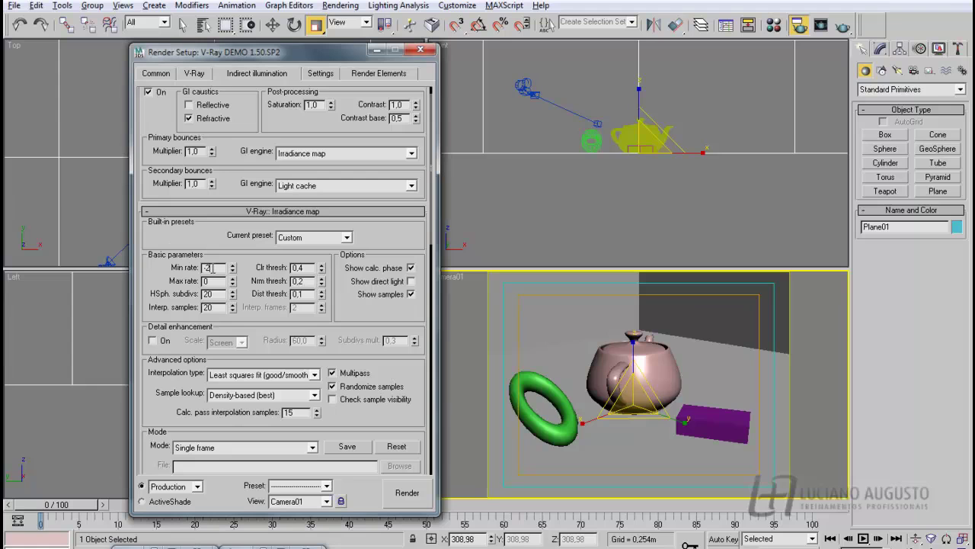
pyautogui.moveTo(206, 267); pyautogui.dragTo(226, 275)
pyautogui.click(407, 493)
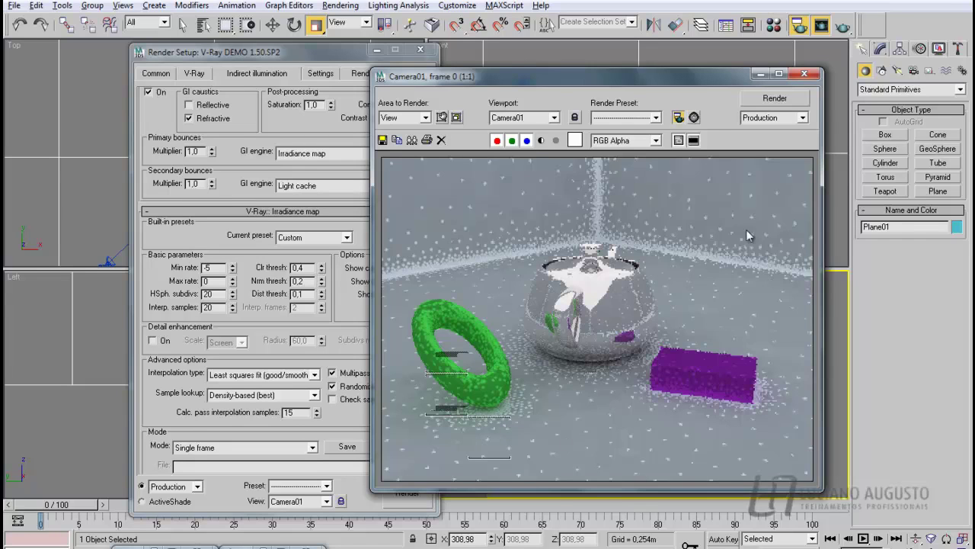
pyautogui.moveTo(560, 76); pyautogui.dragTo(545, 54)
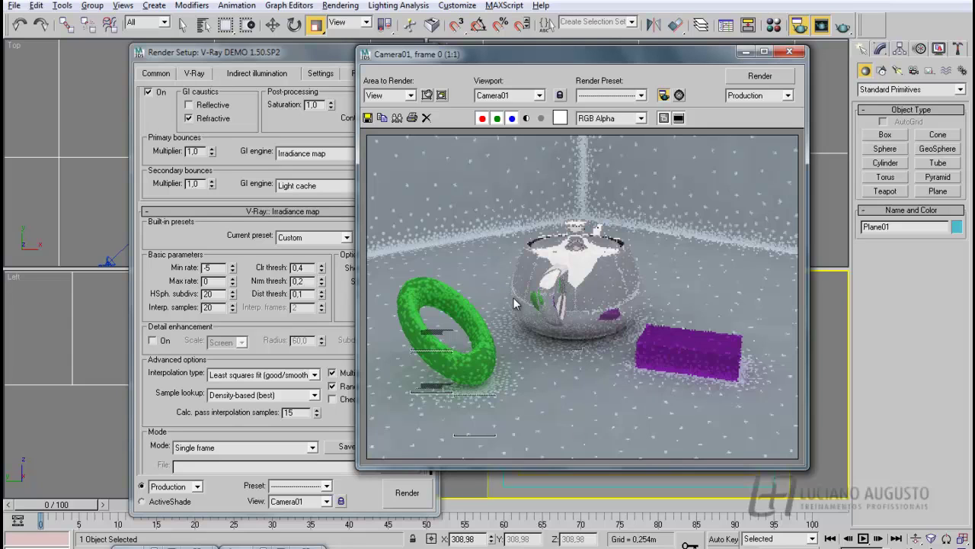
# Set the irradiance map's max rate to -3, keep the min rate at -5, and render to compare the samples with the settings.
pyautogui.click(219, 272)
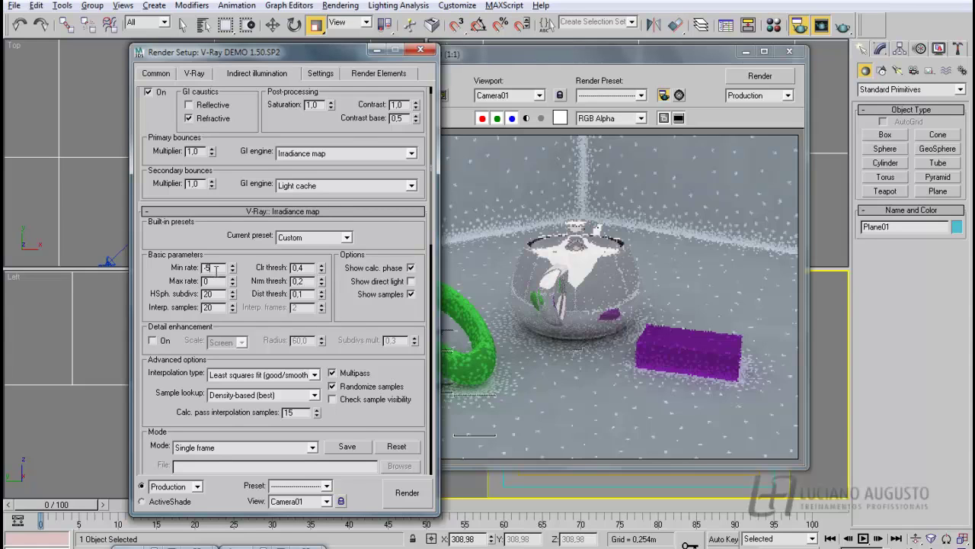
pyautogui.moveTo(217, 268); pyautogui.dragTo(202, 272)
pyautogui.doubleClick(205, 281)
pyautogui.click(755, 76)
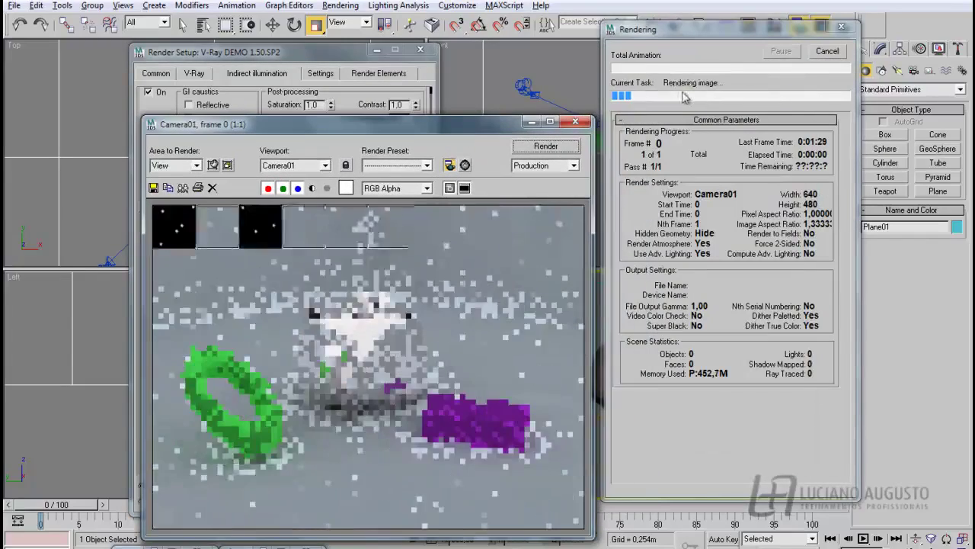
pyautogui.moveTo(467, 128); pyautogui.dragTo(566, 97)
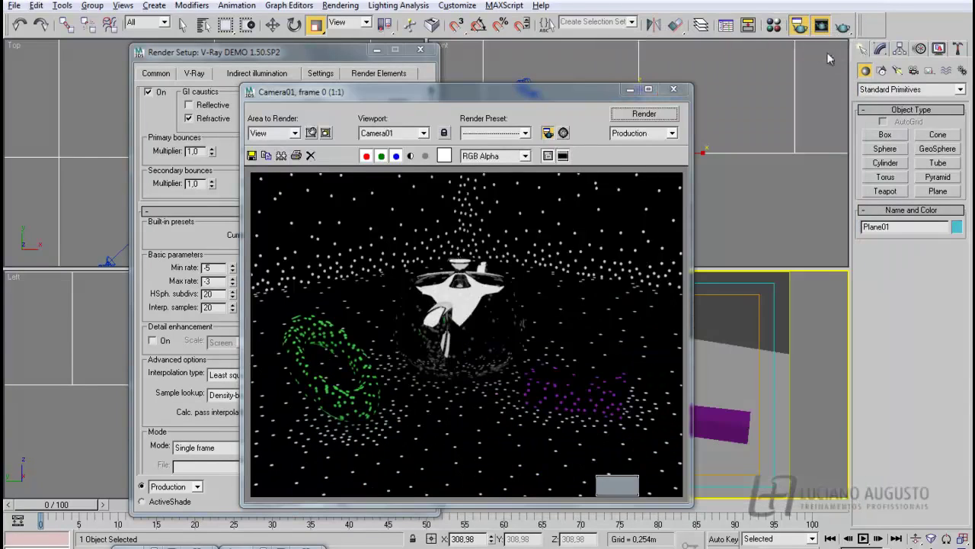
pyautogui.moveTo(517, 106); pyautogui.dragTo(686, 98)
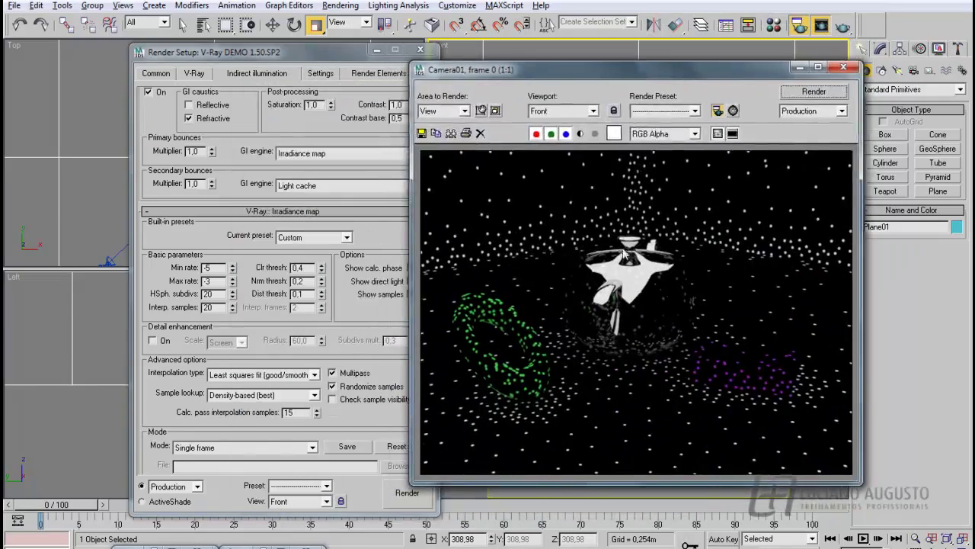
pyautogui.moveTo(597, 83); pyautogui.dragTo(727, 108)
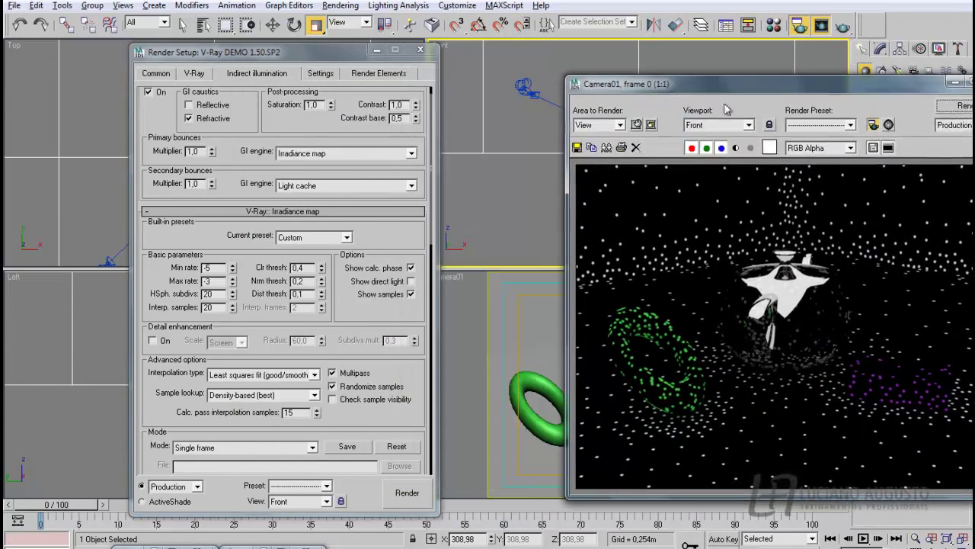
# Turn off Show samples for the irradiance map and render the Camera01 view.
pyautogui.click(410, 295)
pyautogui.moveTo(700, 84); pyautogui.dragTo(704, 62)
pyautogui.hotkey('shift', 'q')
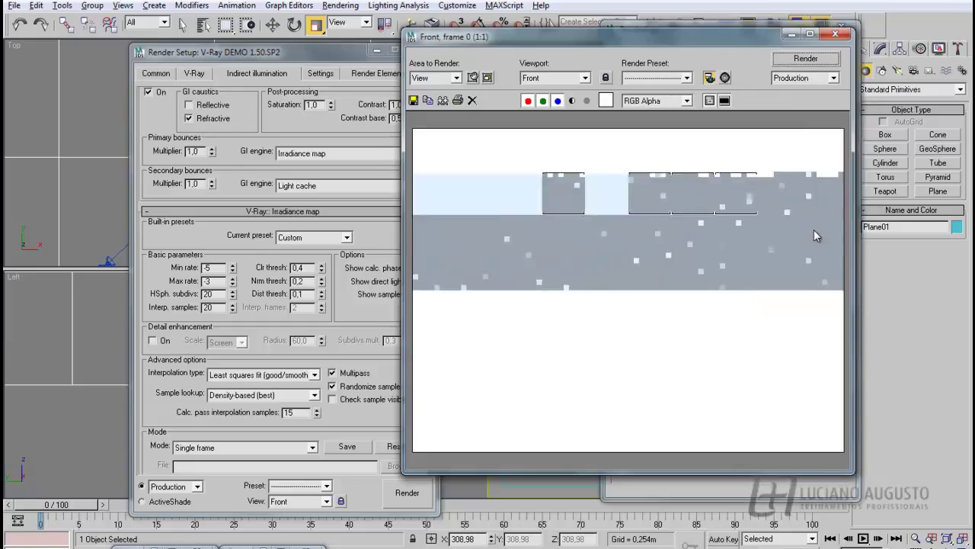
pyautogui.click(835, 35)
pyautogui.click(828, 464)
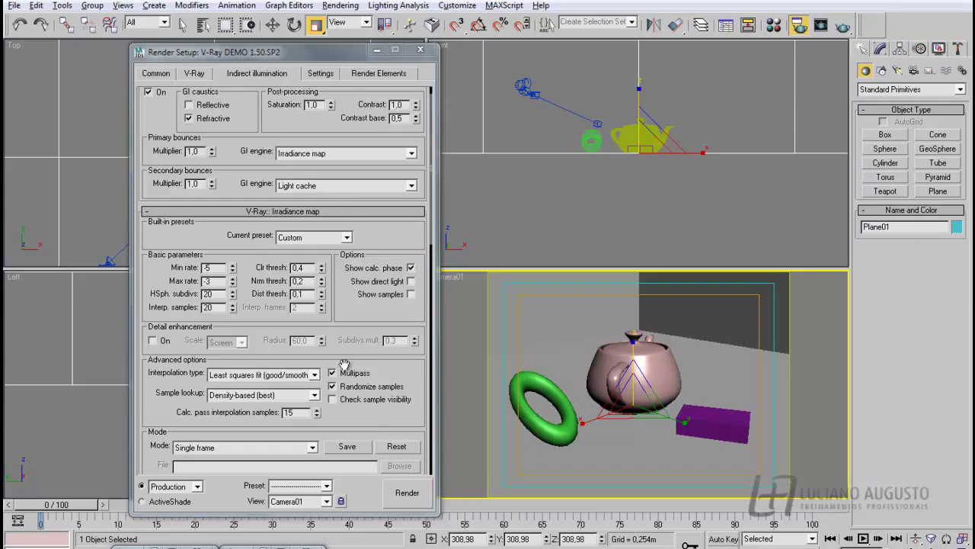
pyautogui.click(410, 495)
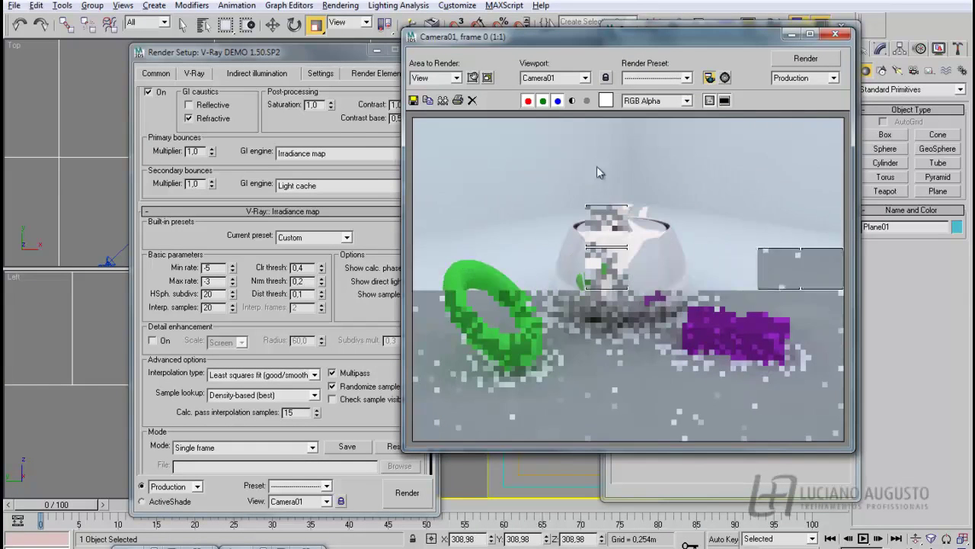
pyautogui.moveTo(612, 36); pyautogui.dragTo(492, 61)
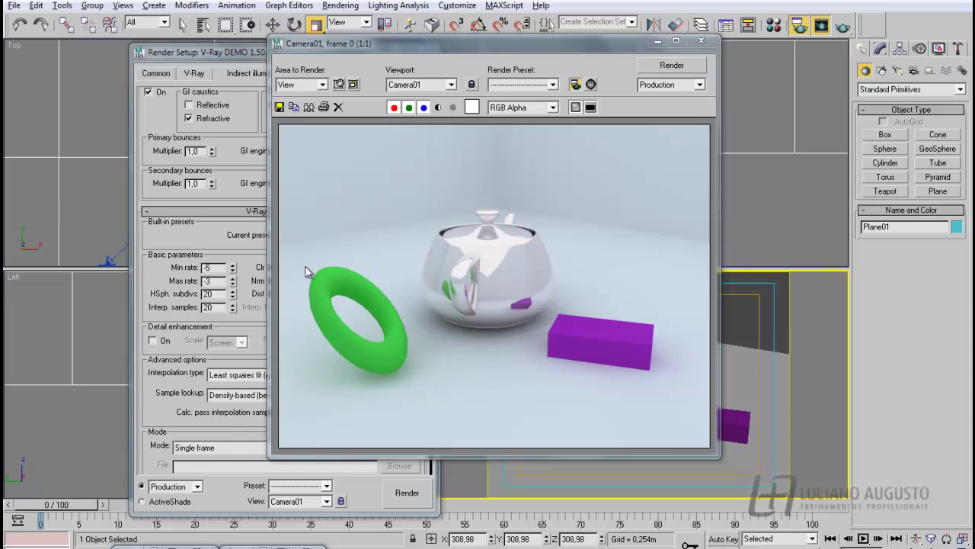
# Set the irradiance map's min rate to -3 and render the Camera01 view beside the settings.
pyautogui.click(215, 268)
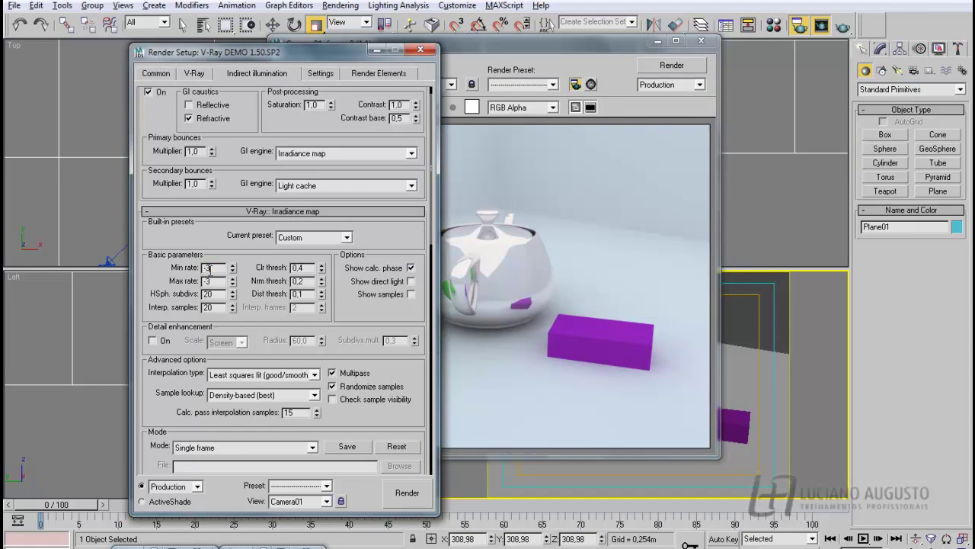
pyautogui.click(666, 68)
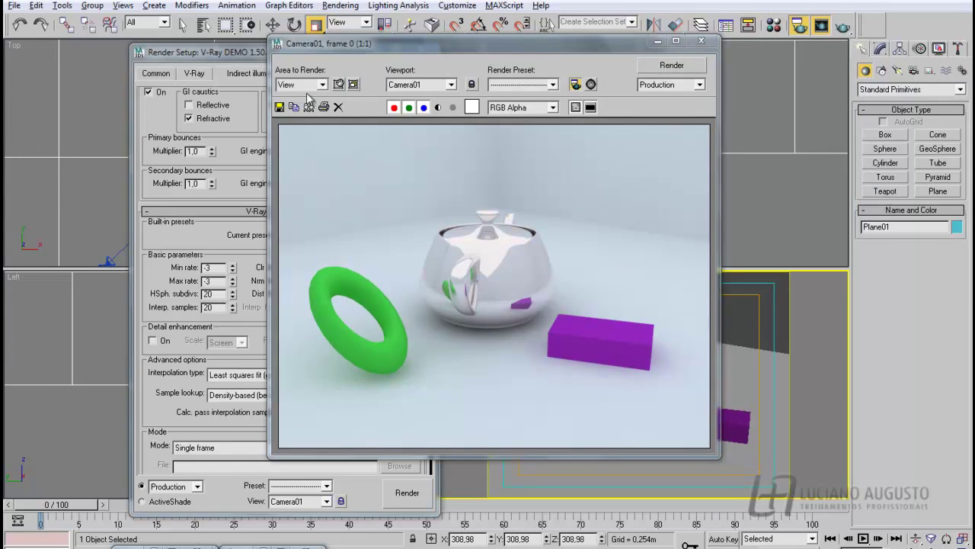
pyautogui.moveTo(400, 45); pyautogui.dragTo(543, 73)
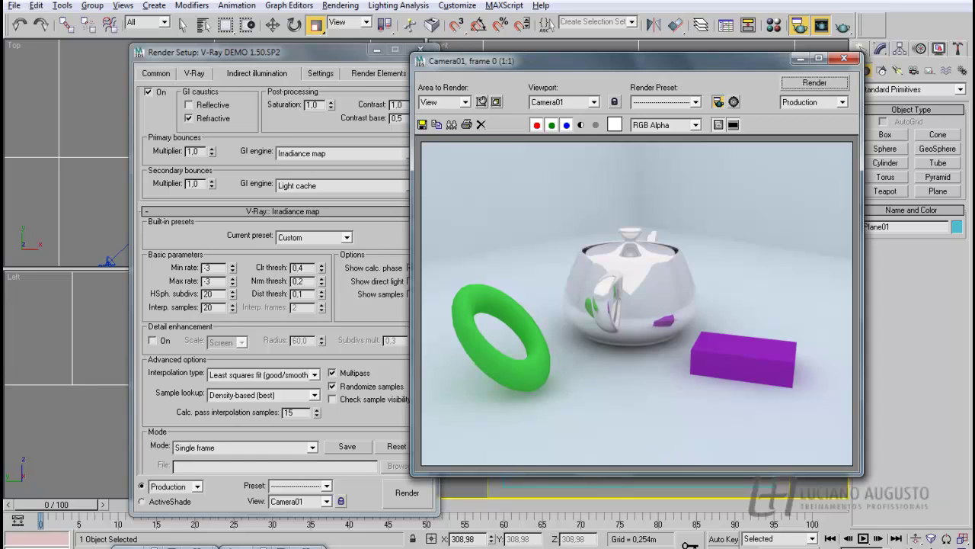
# Switch to the presentation's Aula 02 slide on irradiance maps, samples and passes.
pyautogui.click(356, 547)
pyautogui.click(428, 503)
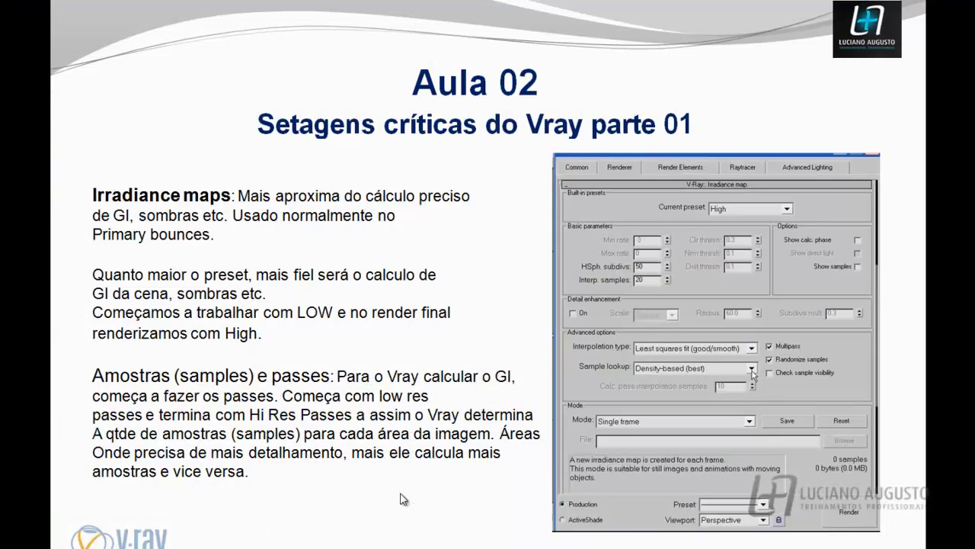